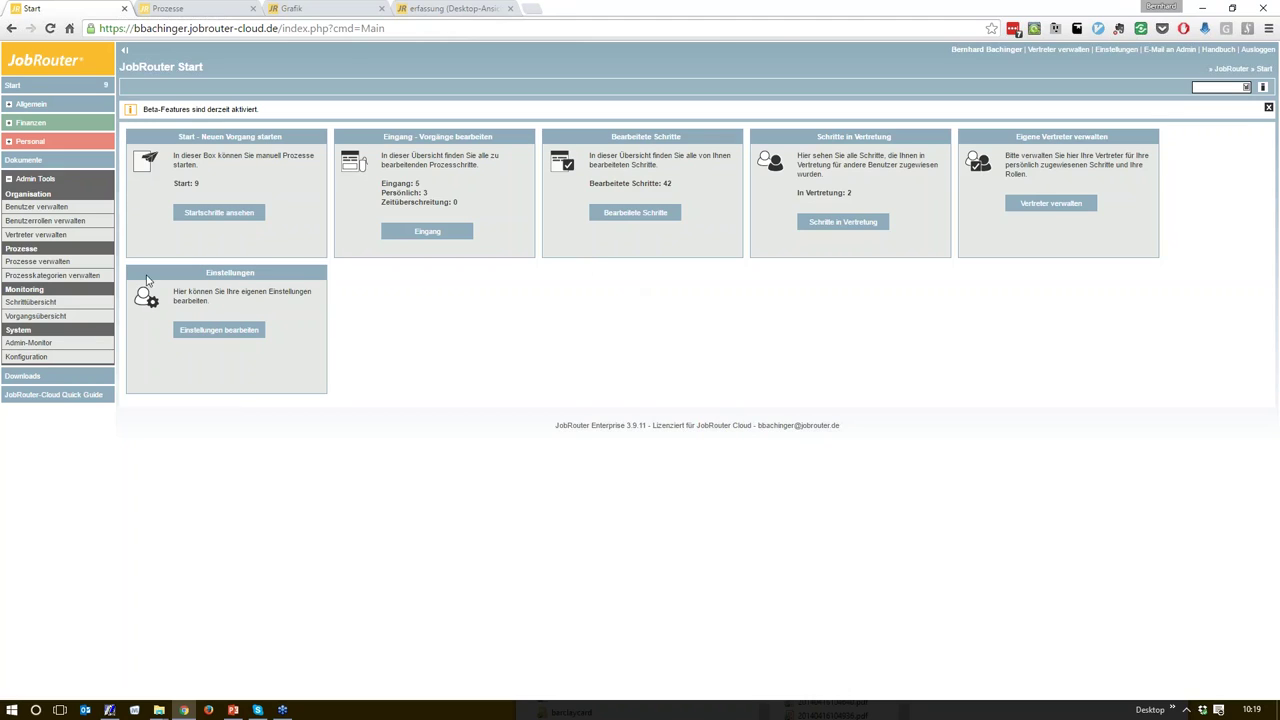
Collapse the Admin Tools section and start the Finanzen process step "Rechnung zur Verarbeitung hochladen"
click(9, 181)
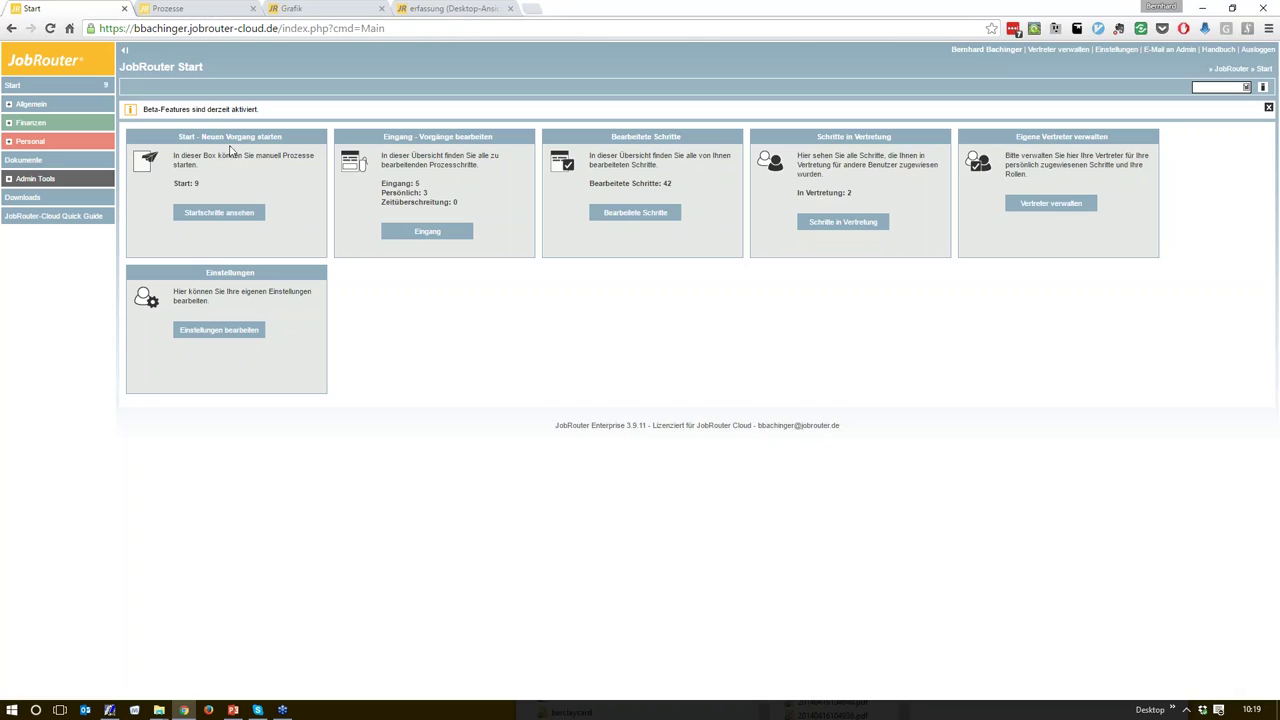
click(222, 213)
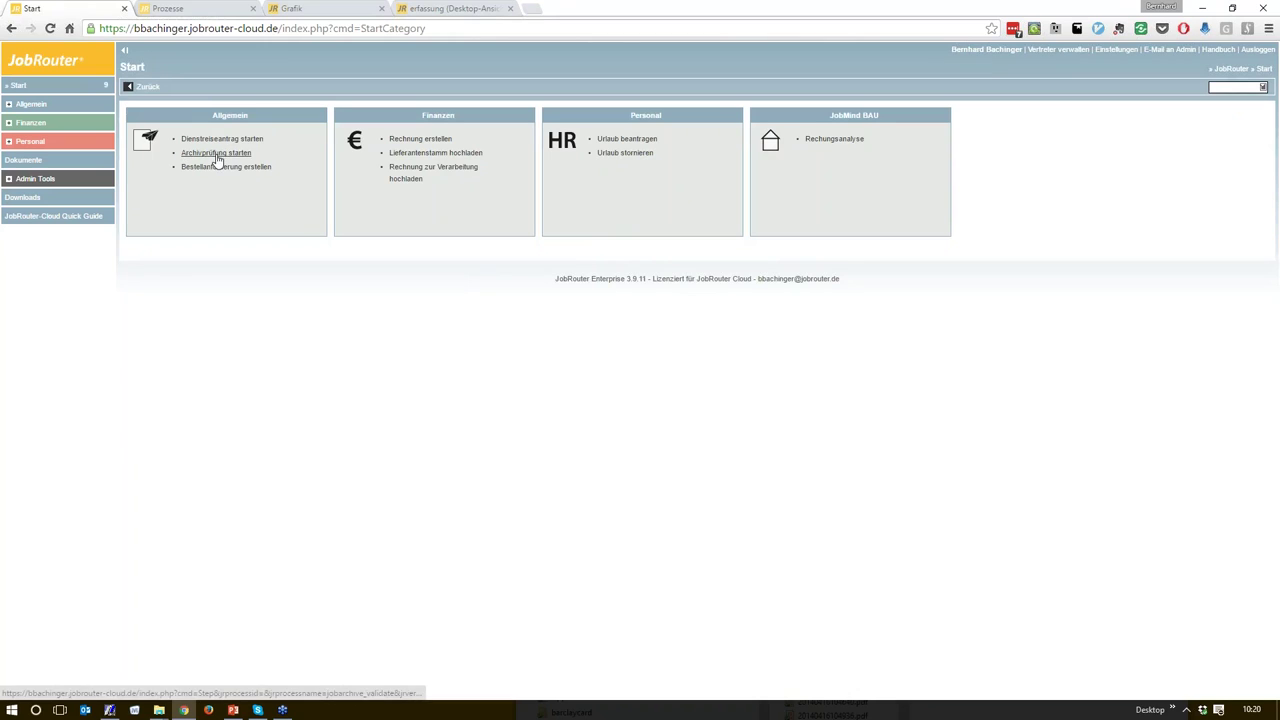
click(414, 176)
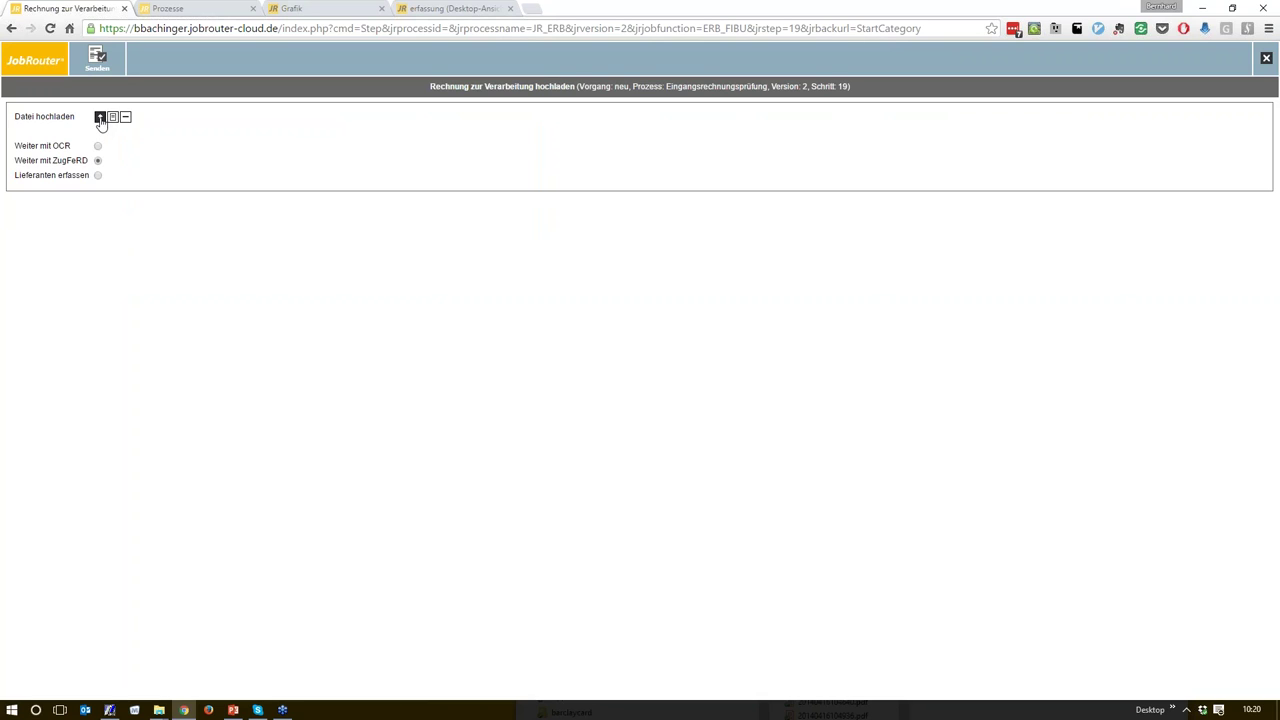
Upload an invoice file from File Explorer and send the step with "Weiter mit ZugFeRD" selected
click(100, 117)
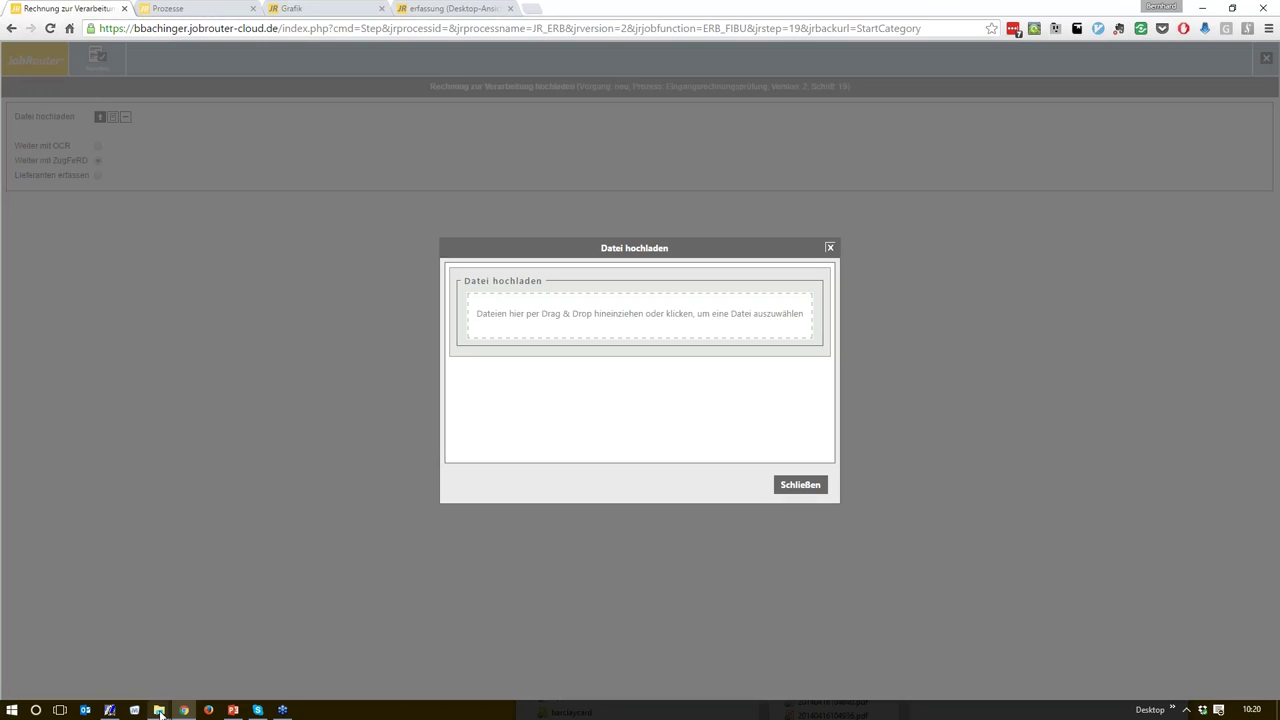
mouse_move(159, 709)
click(183, 665)
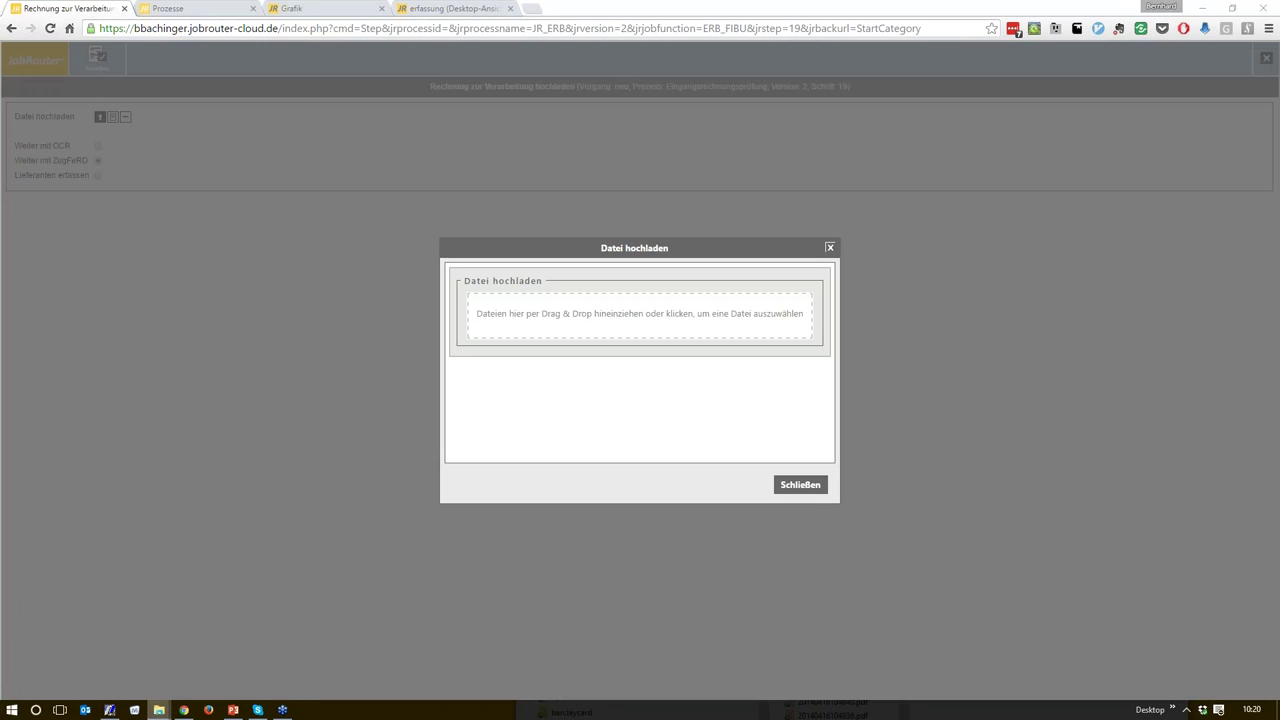
drag(430, 290, 422, 309)
drag(184, 648, 746, 324)
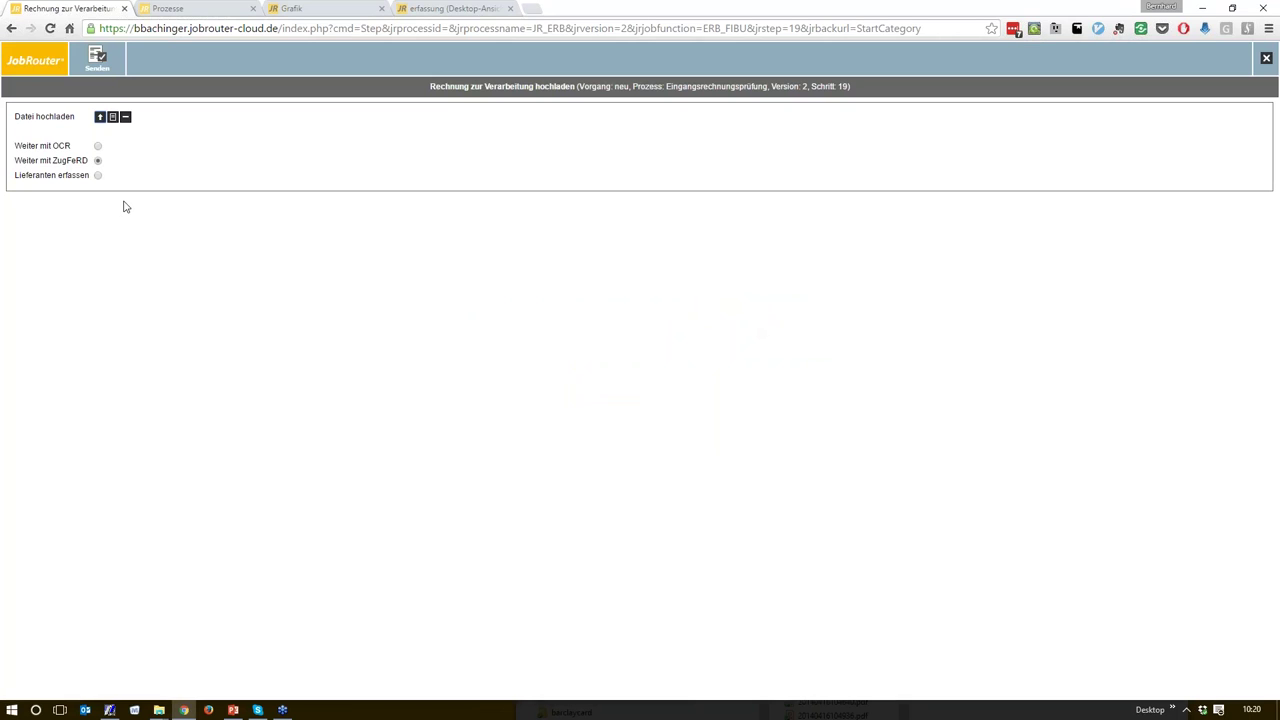
click(99, 58)
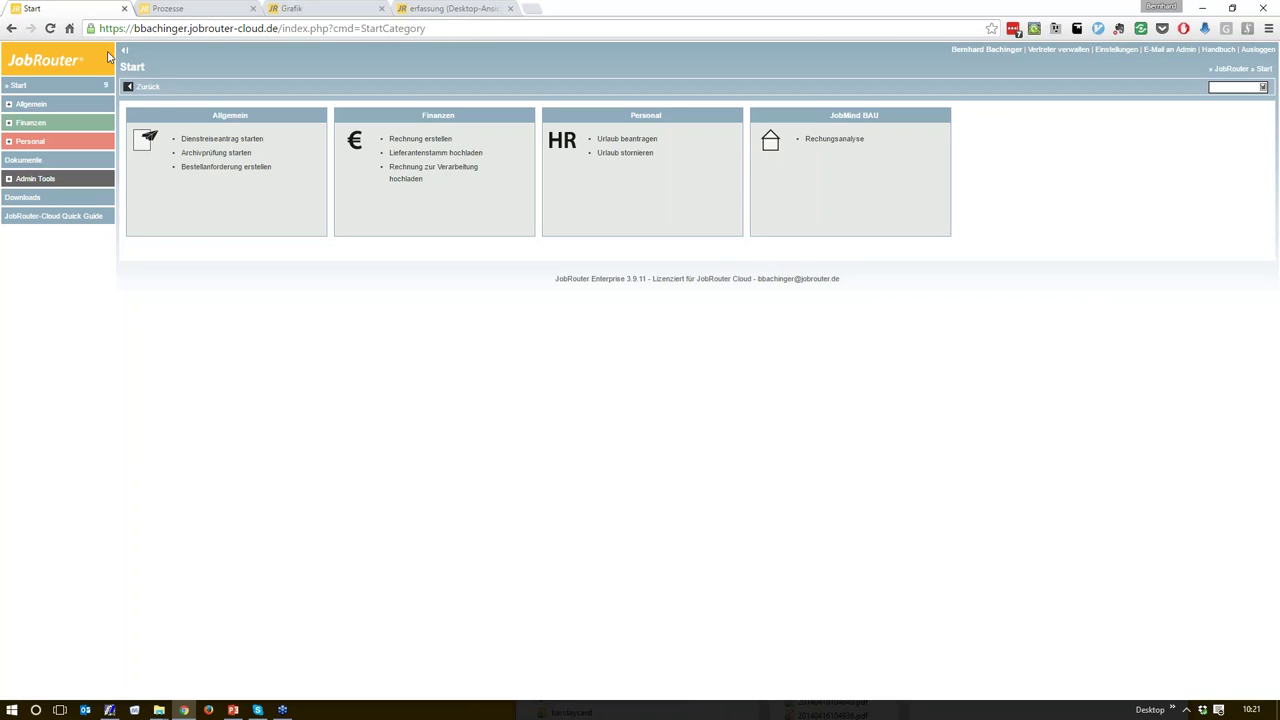
In Buchhaltung step of Dienstreiseantrag Vorgang 17 from the Eingang, mark Beleg for Privatauto and Öffentliche Verkehrsmittel, and send it
click(69, 28)
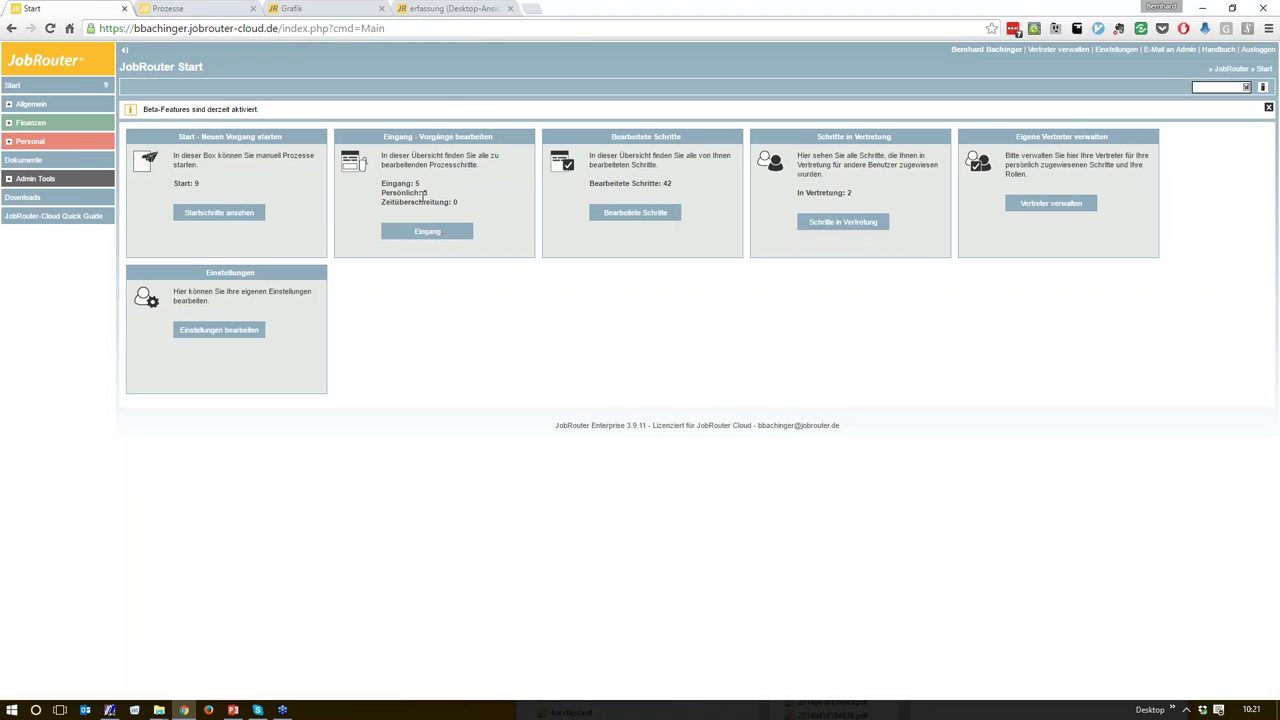
click(440, 230)
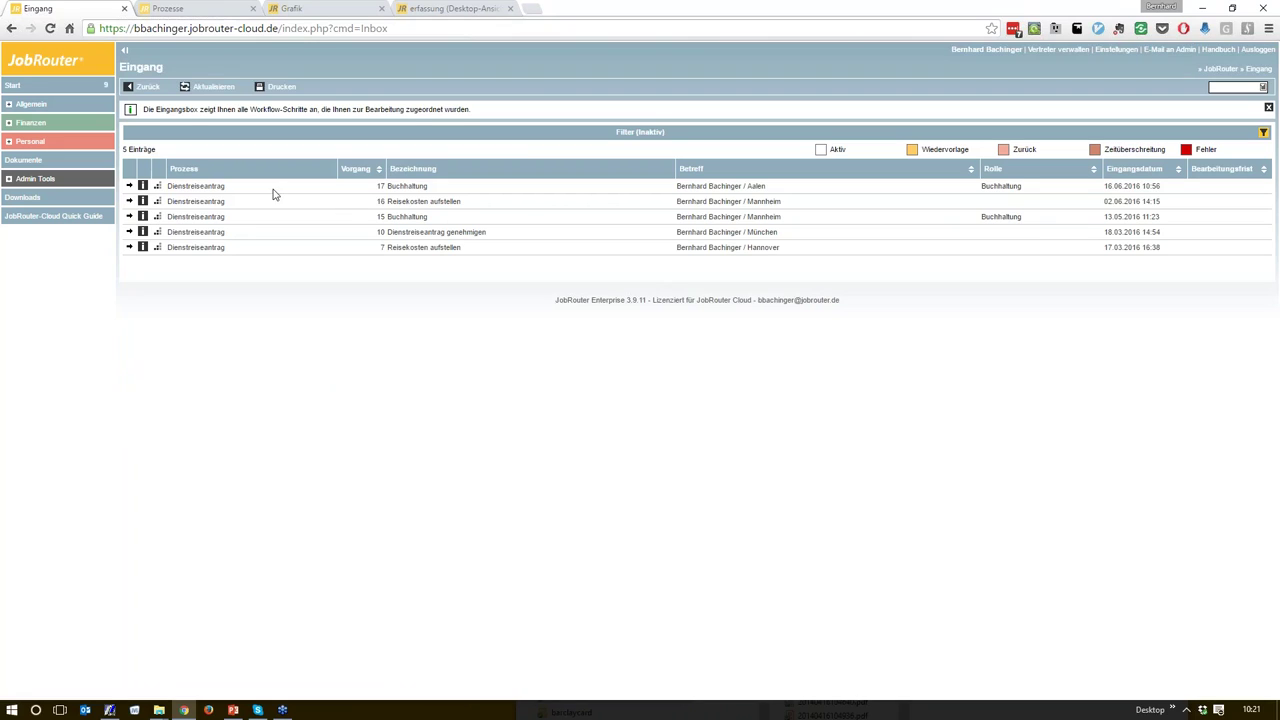
click(222, 189)
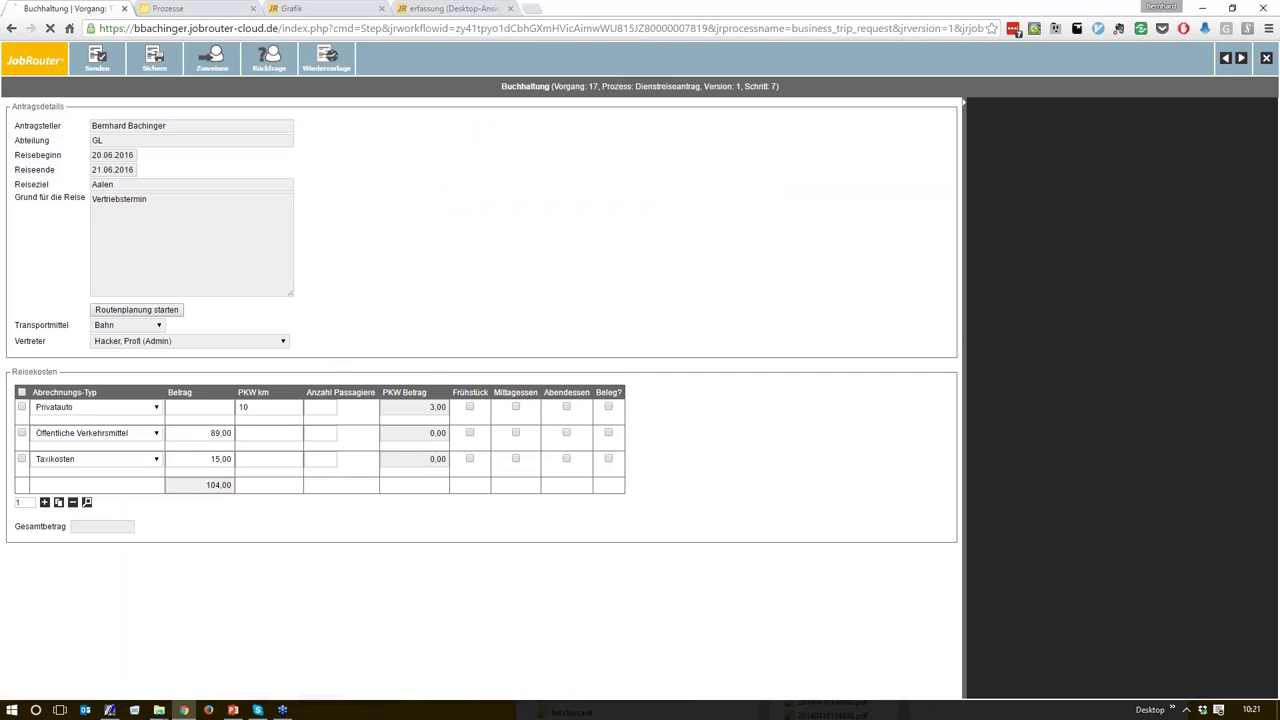
click(608, 433)
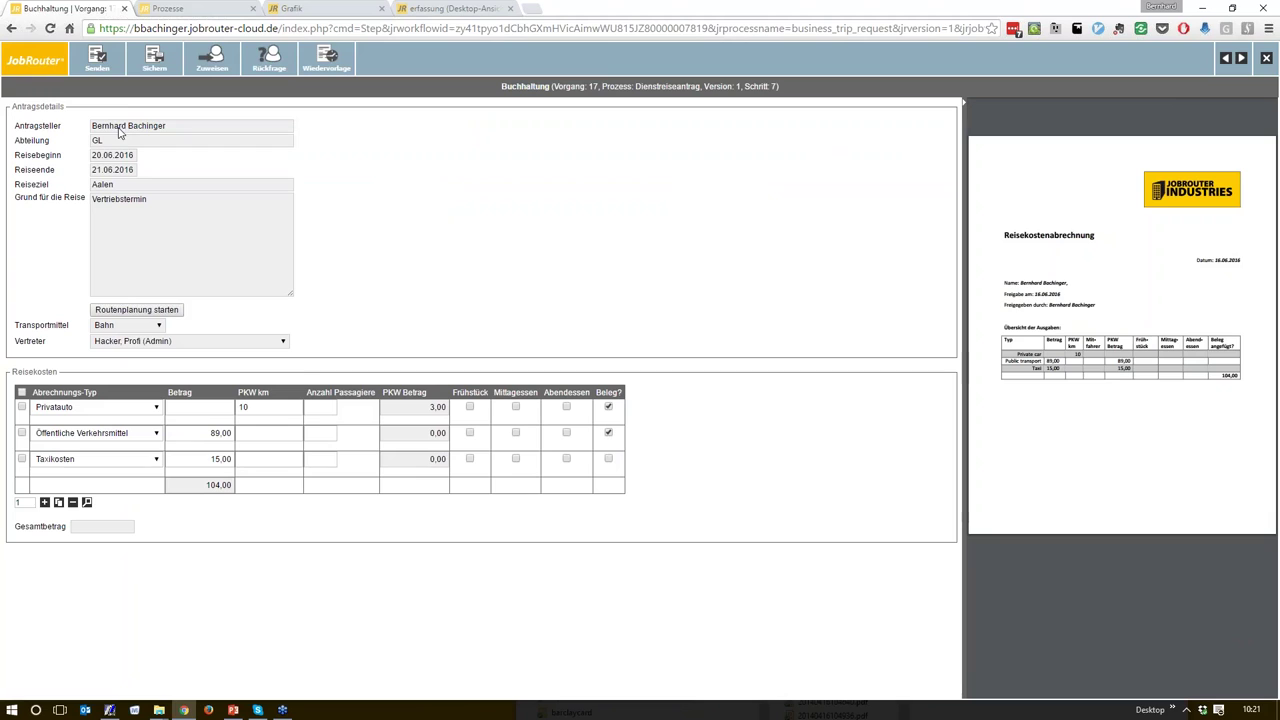
click(97, 62)
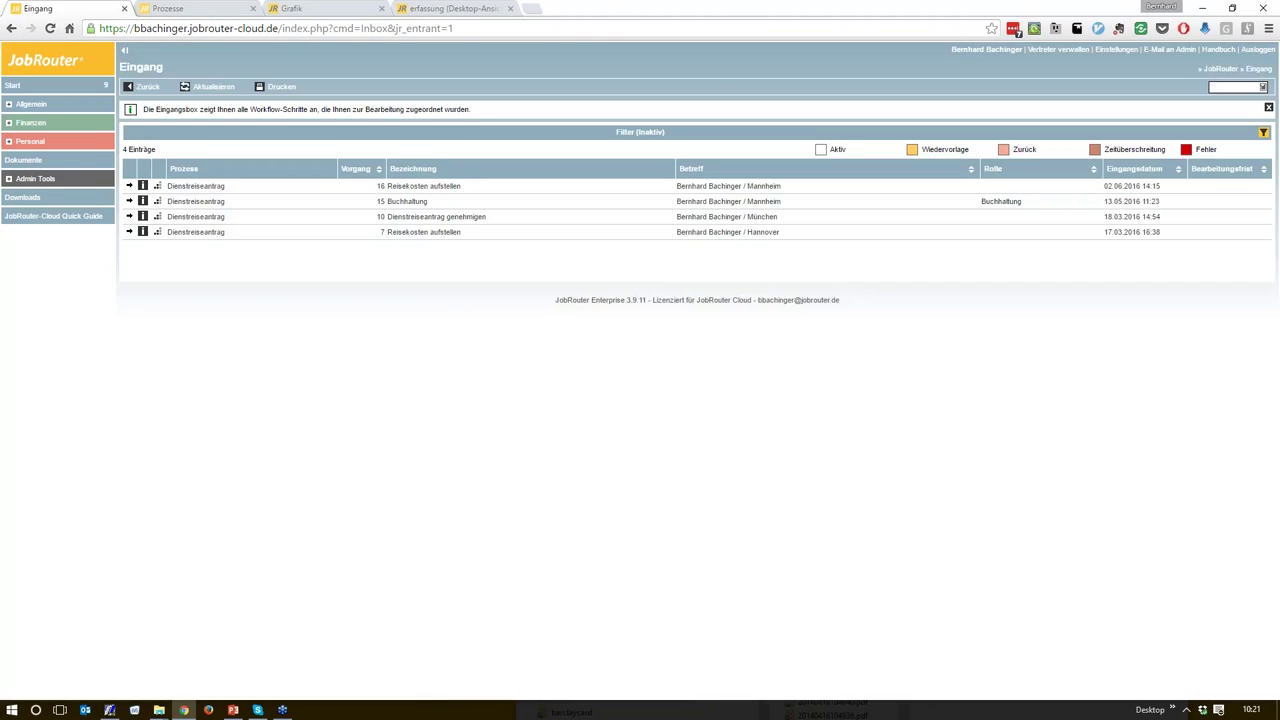
Review the completed steps and examine the finished Buchhaltung step of Vorgang 14 for the Stuttgart trip
click(62, 60)
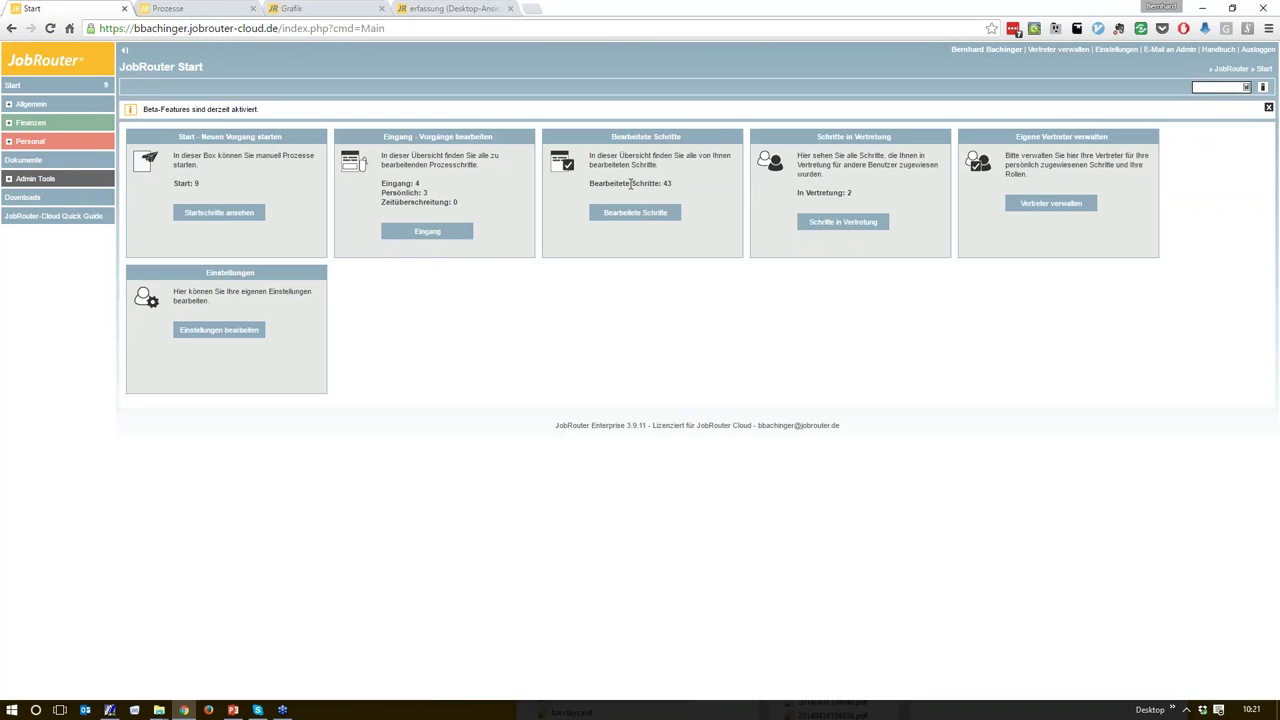
click(634, 214)
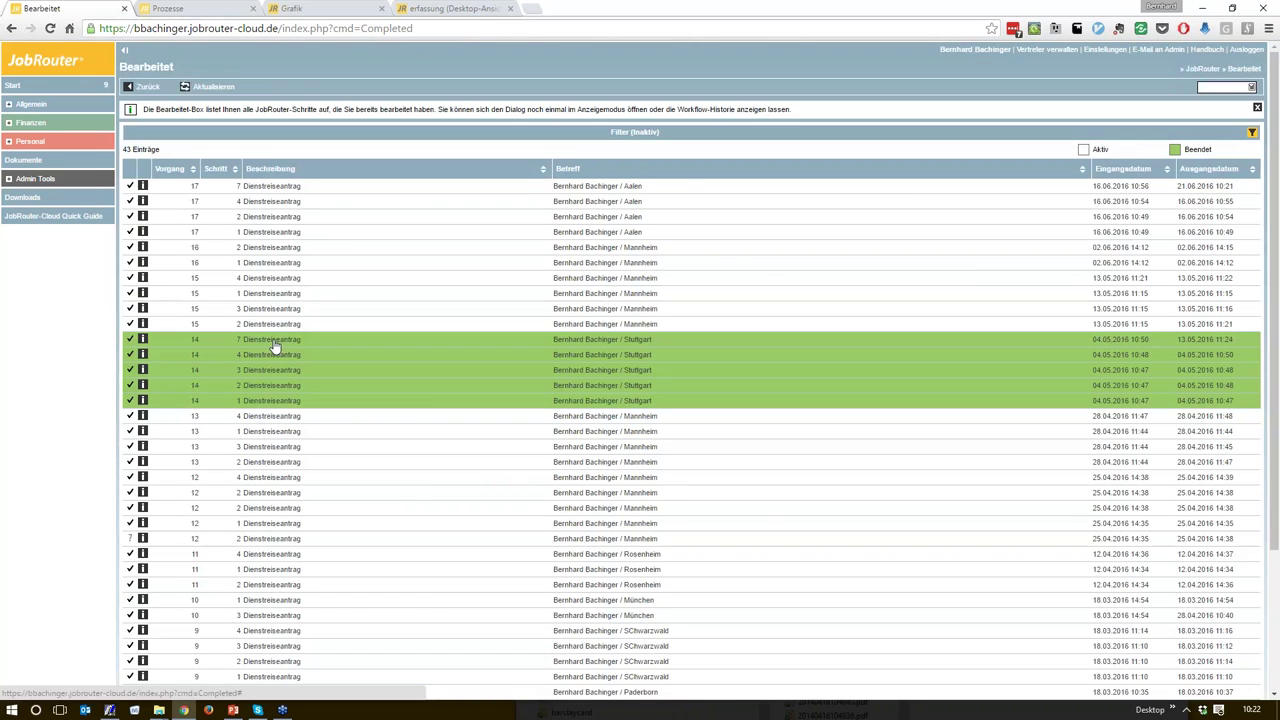
click(263, 345)
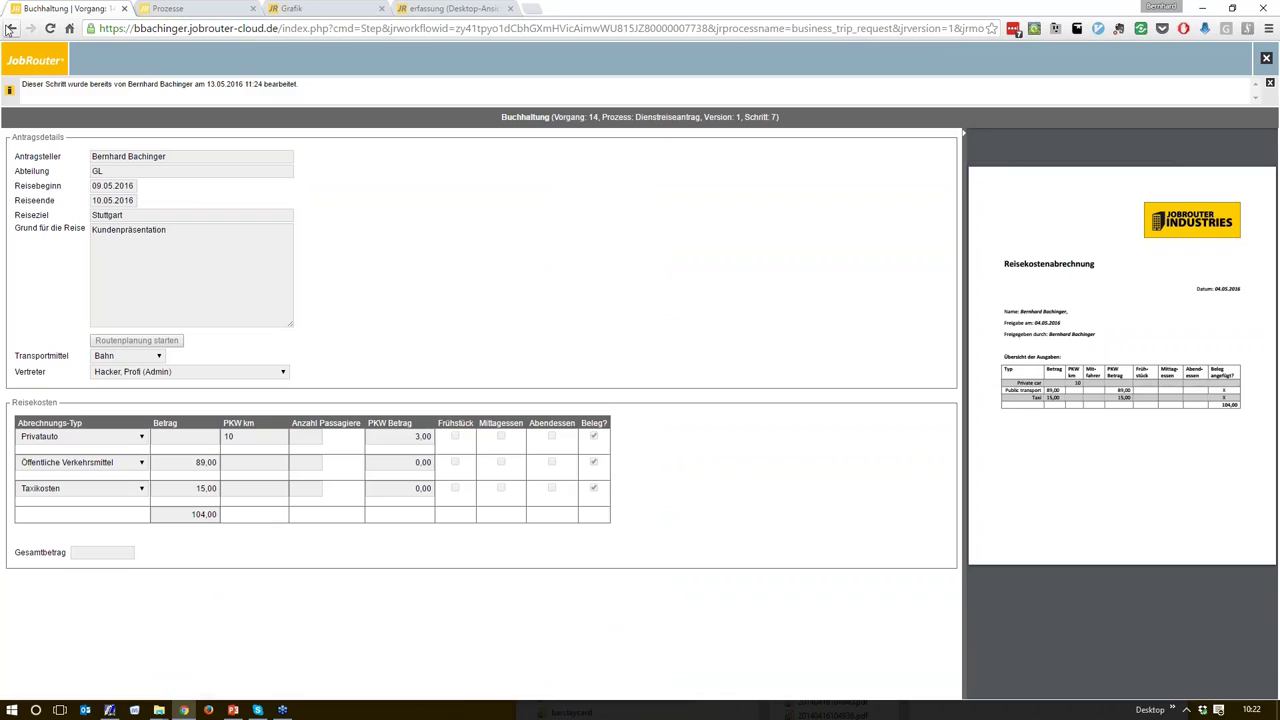
click(10, 30)
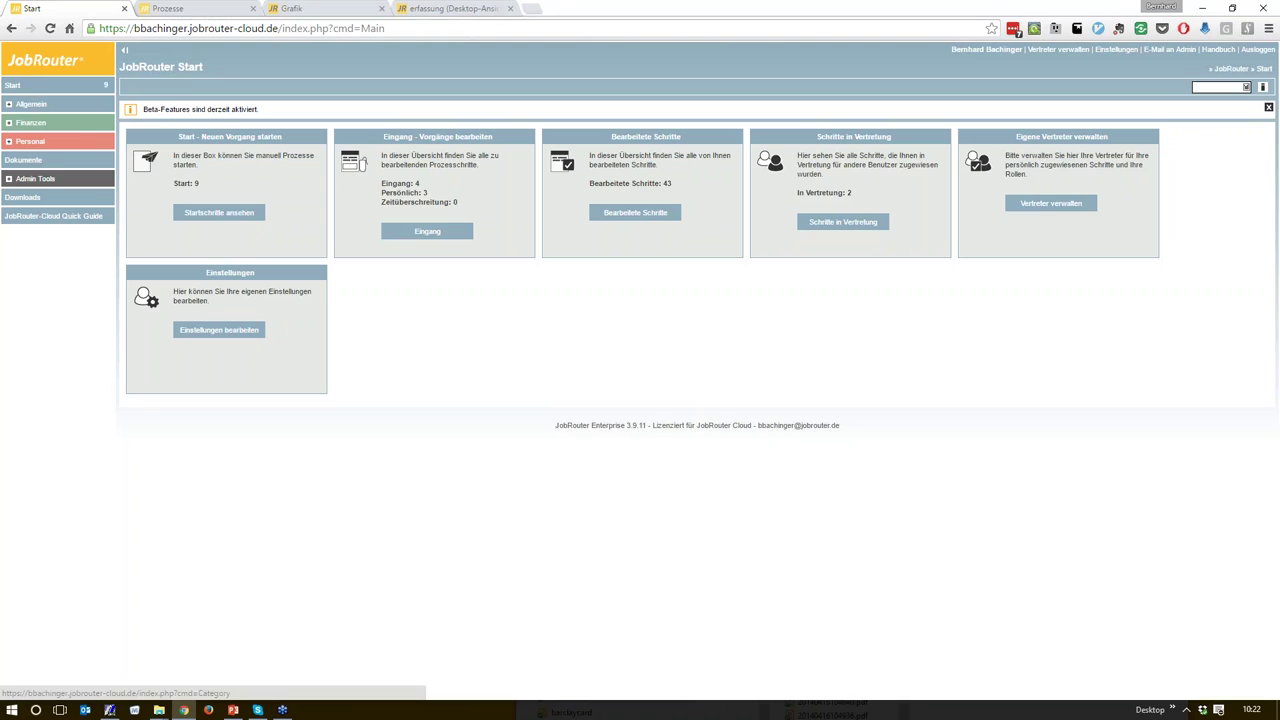
Open the "Erfassung und Verteilung" step of Vorgang 68 from the Finanzen inbox "1. Verteilung"
click(9, 124)
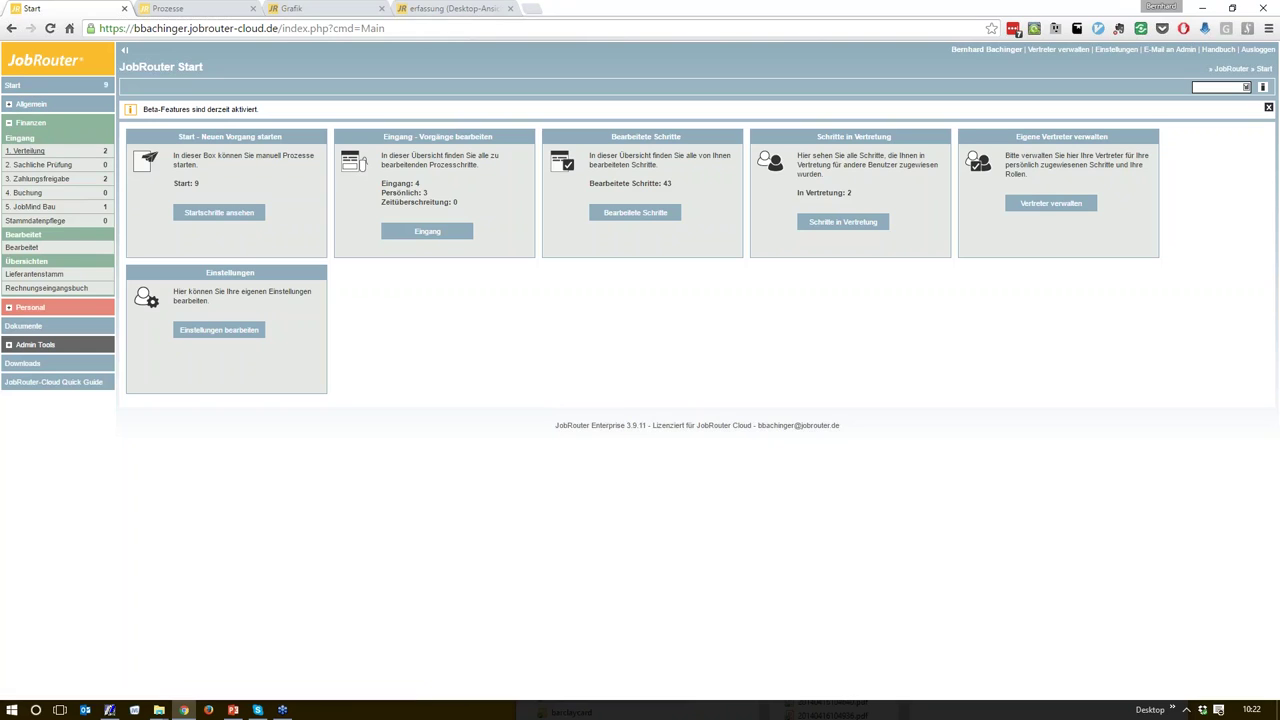
click(28, 151)
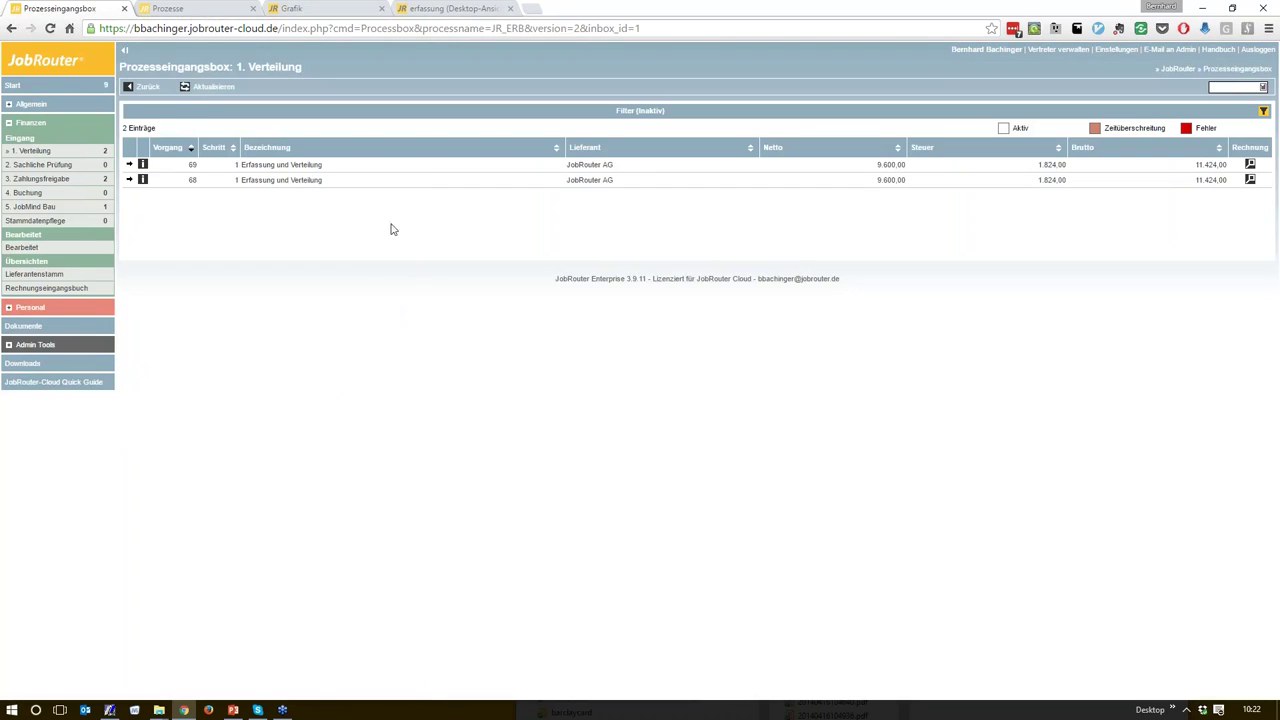
click(287, 182)
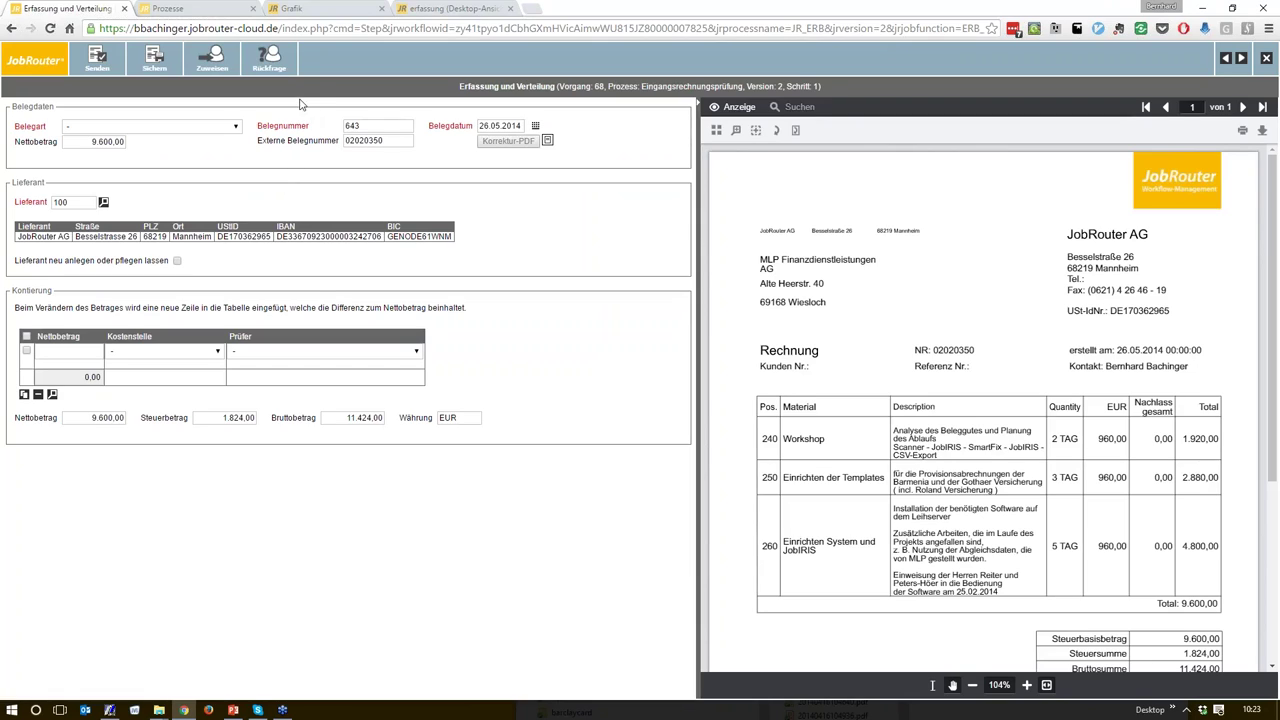
Examine the process list, the JR_ERB workflow diagram and the fields of the "erfassung" dialog in the Designer
click(211, 6)
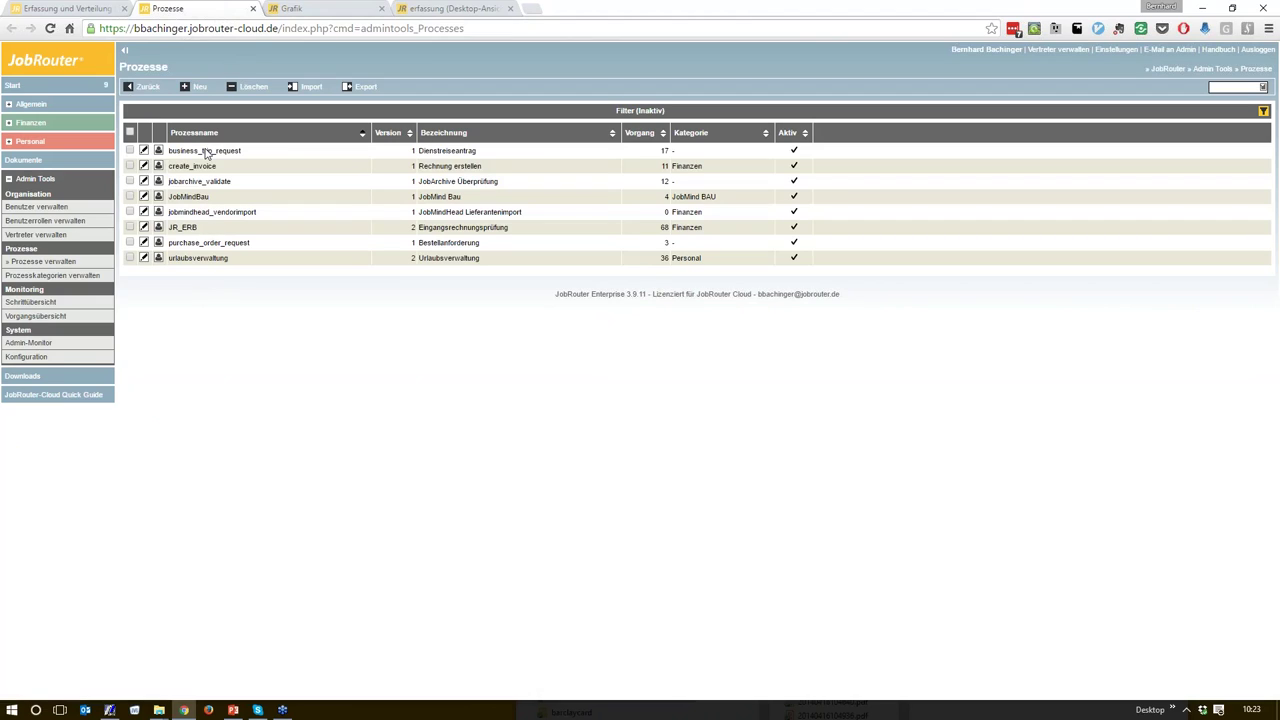
click(350, 8)
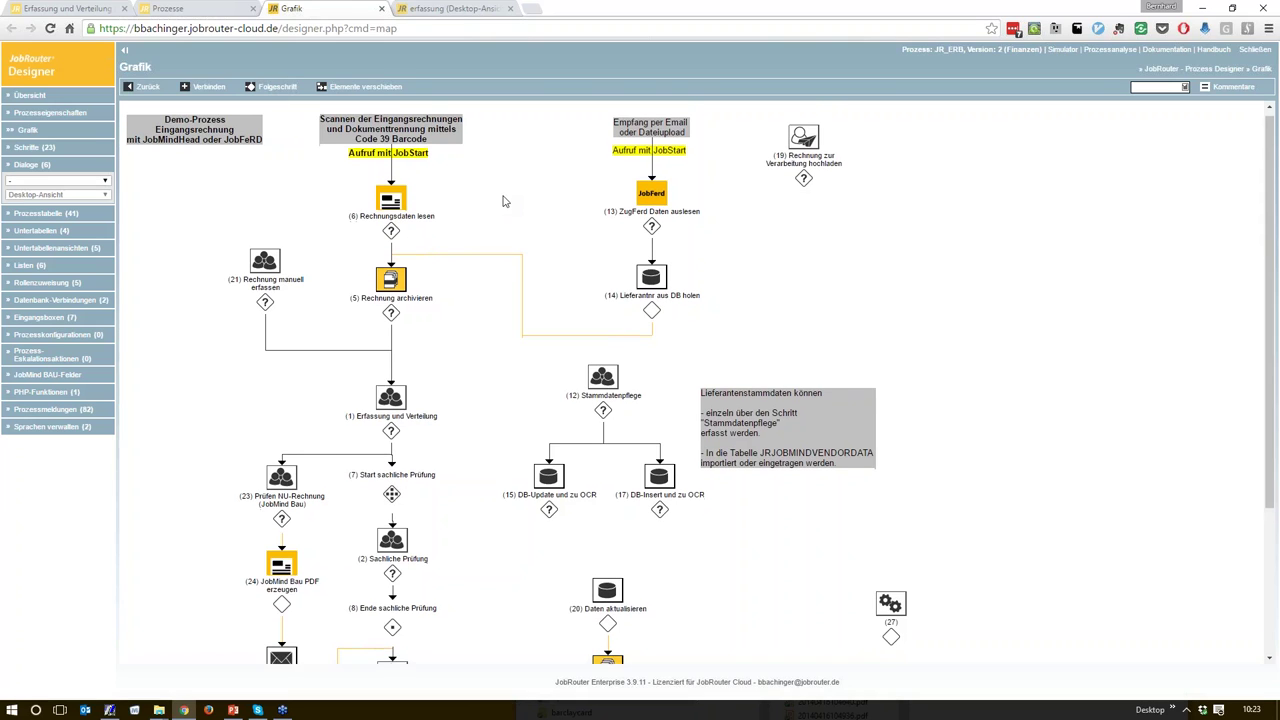
scroll(505, 201, down, 1)
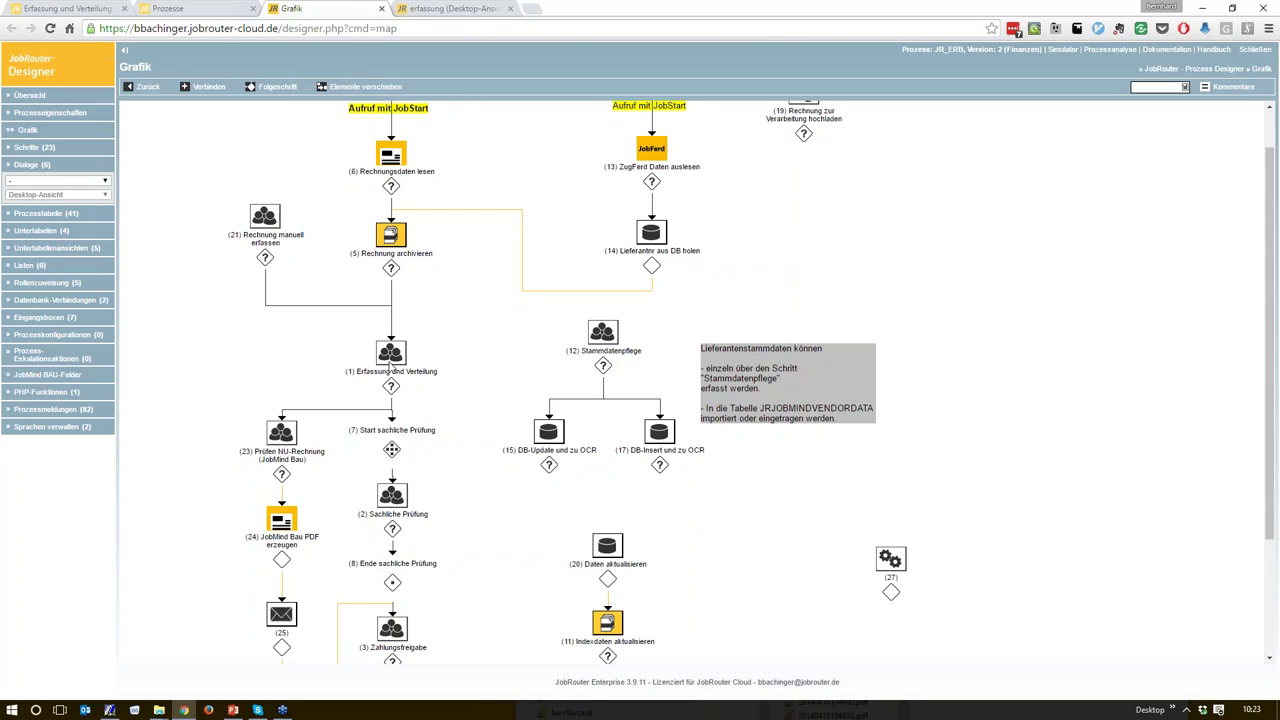
click(455, 7)
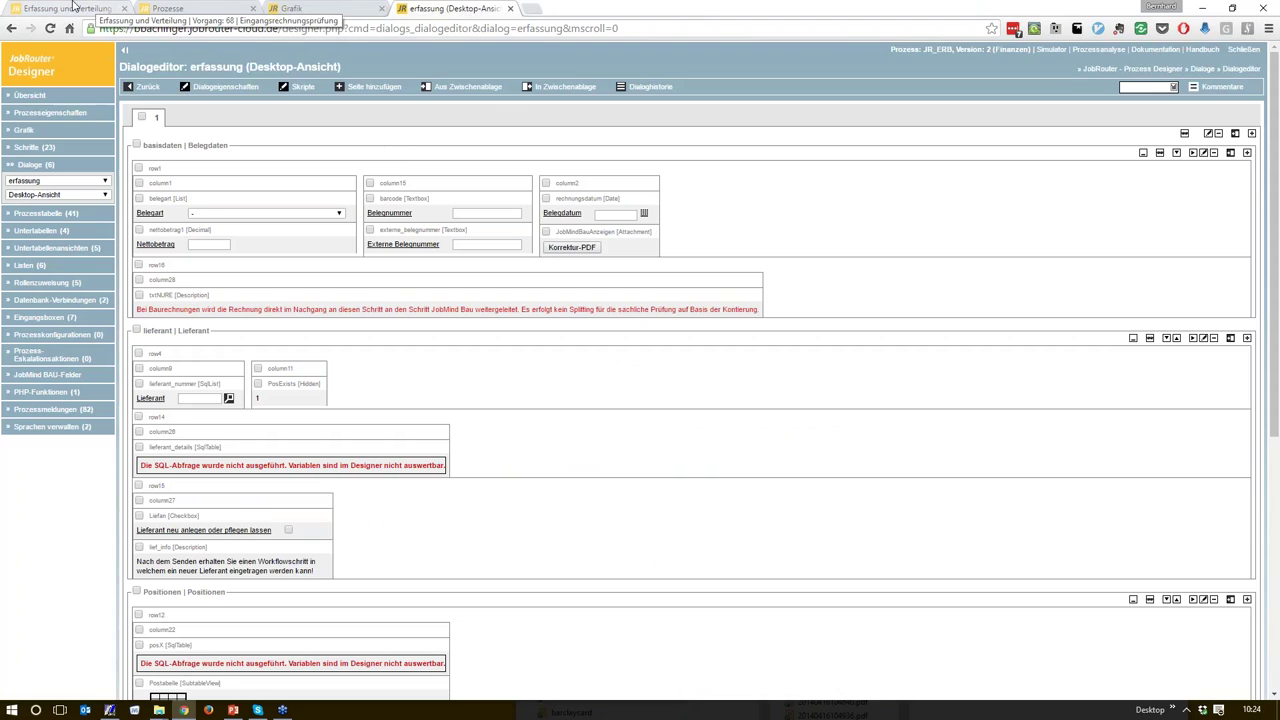
mouse_move(150, 213)
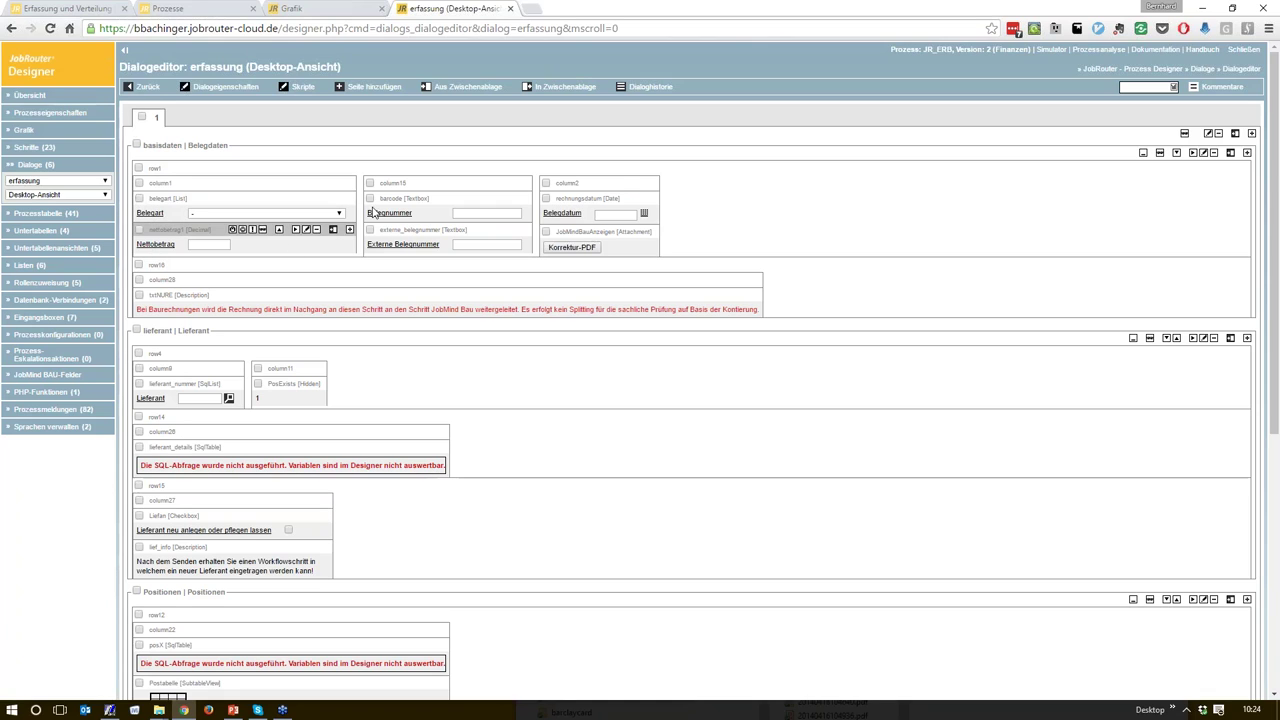
mouse_move(387, 243)
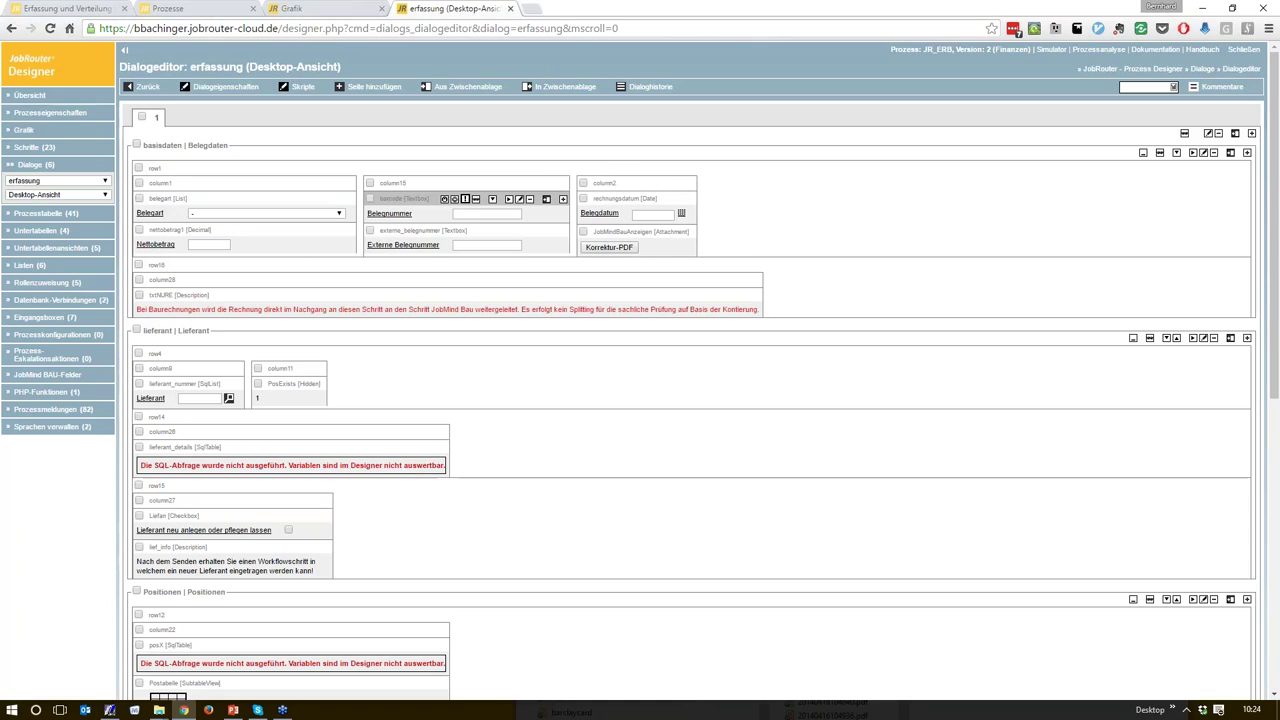
drag(562, 210, 28, 8)
In the open invoice's Kontierung table, allocate a Nettobetrag of 1.920 to Kostenstelle 1000 and assign the employee's own account as Prüfer
click(45, 8)
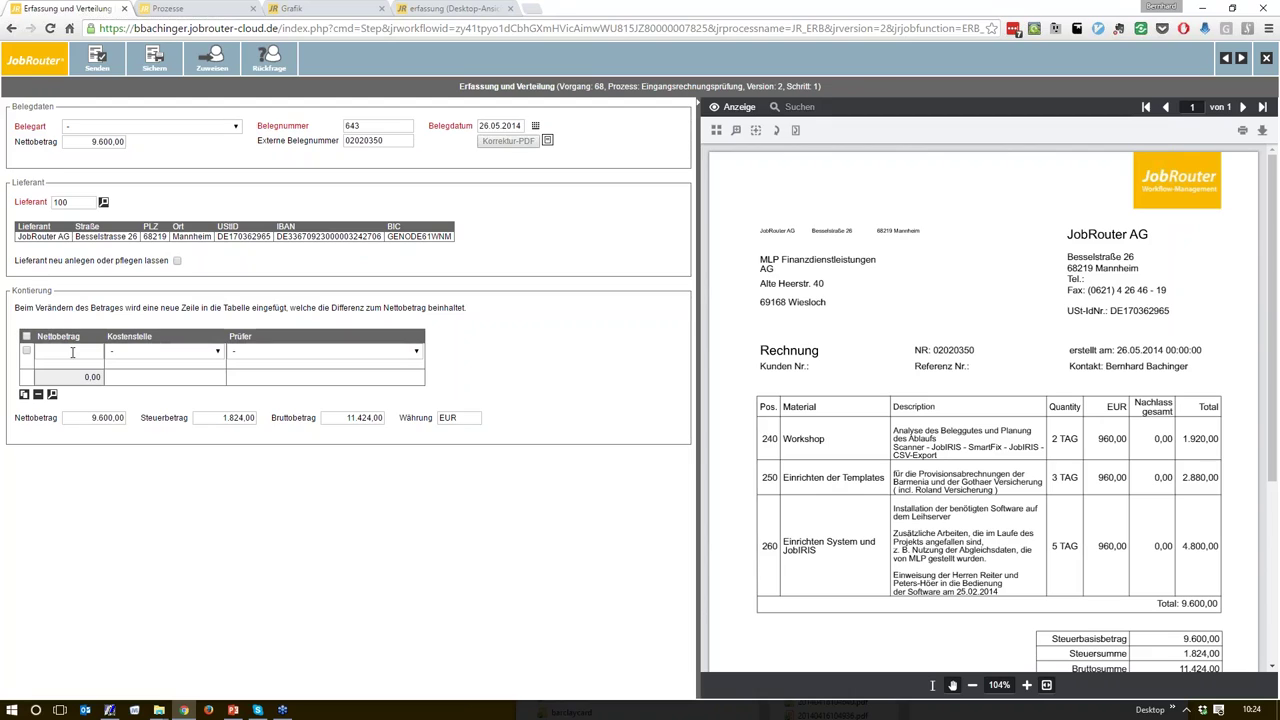
text(1.920)
key(Tab)
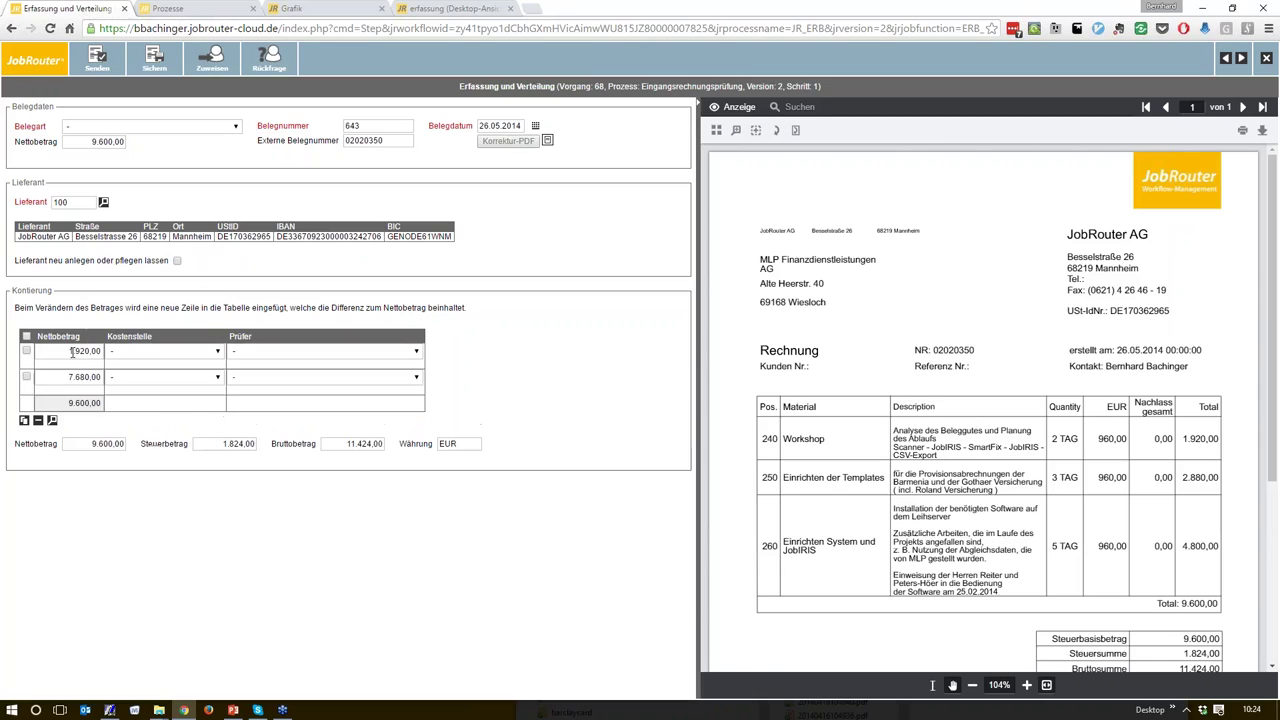
click(138, 356)
click(140, 371)
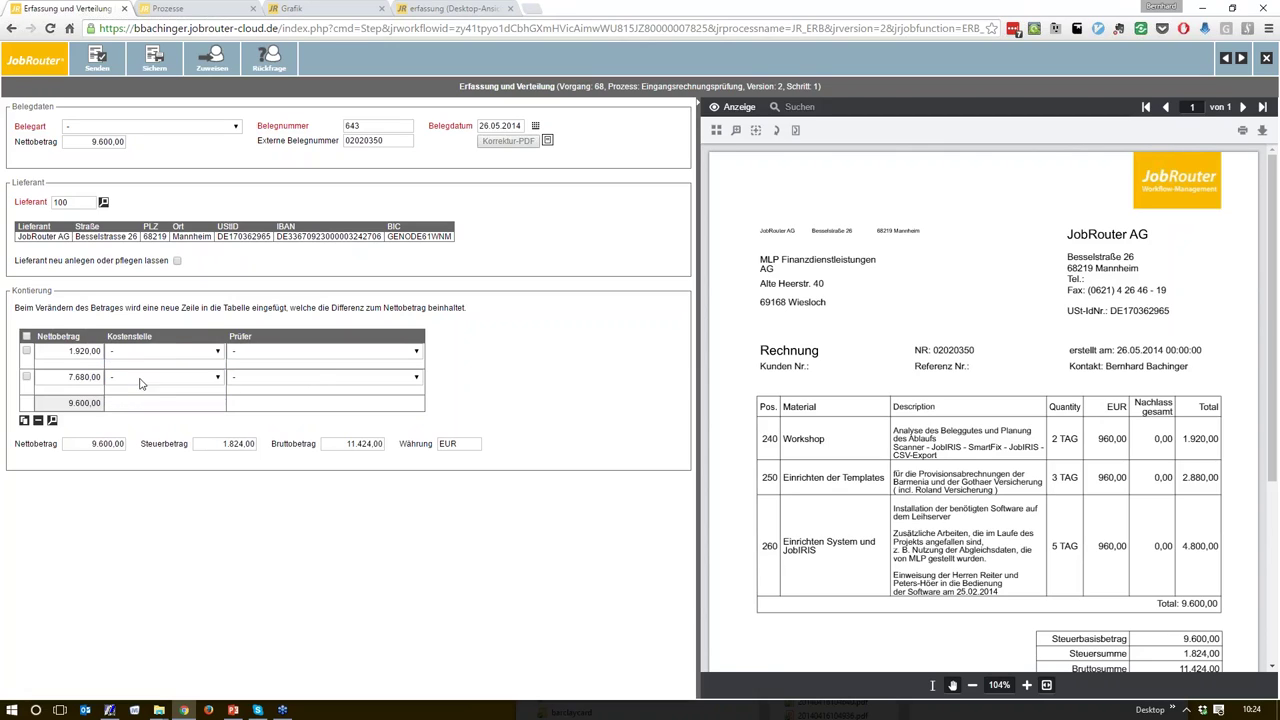
click(333, 353)
click(284, 385)
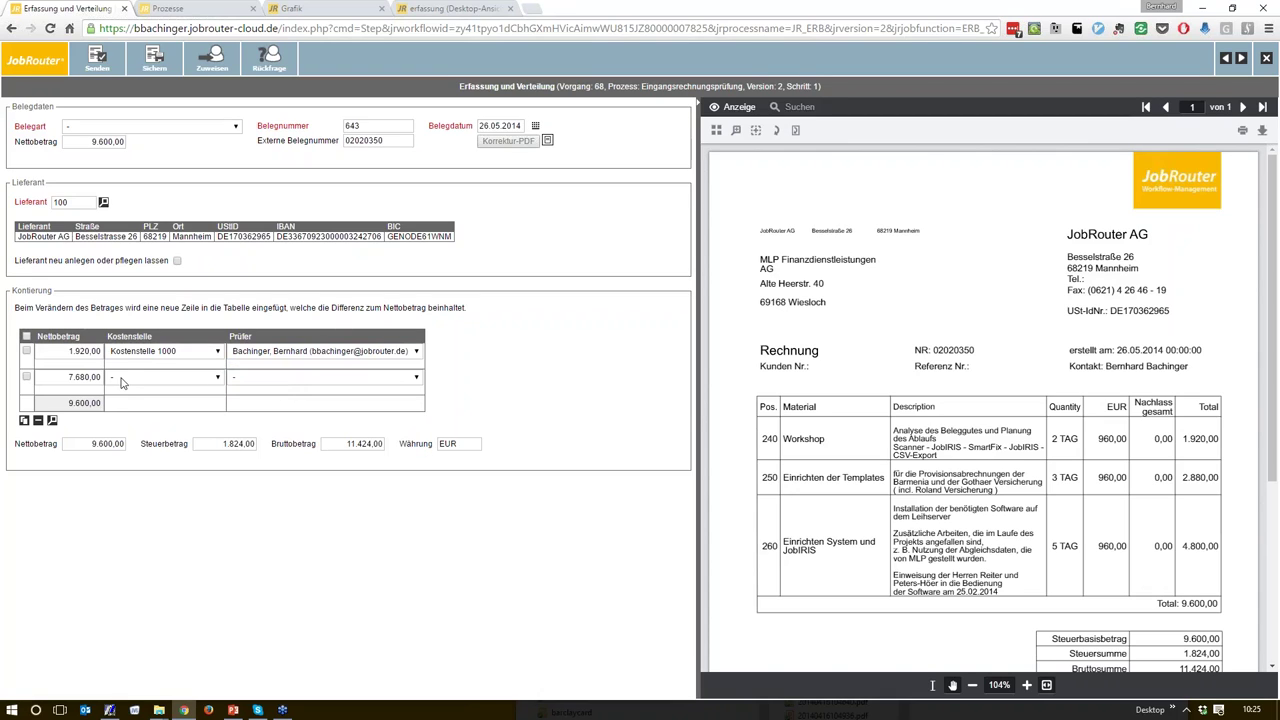
Assign the second Kontierung row to Kostenstelle 2000 with the Admin user as Prüfer
click(188, 378)
click(156, 410)
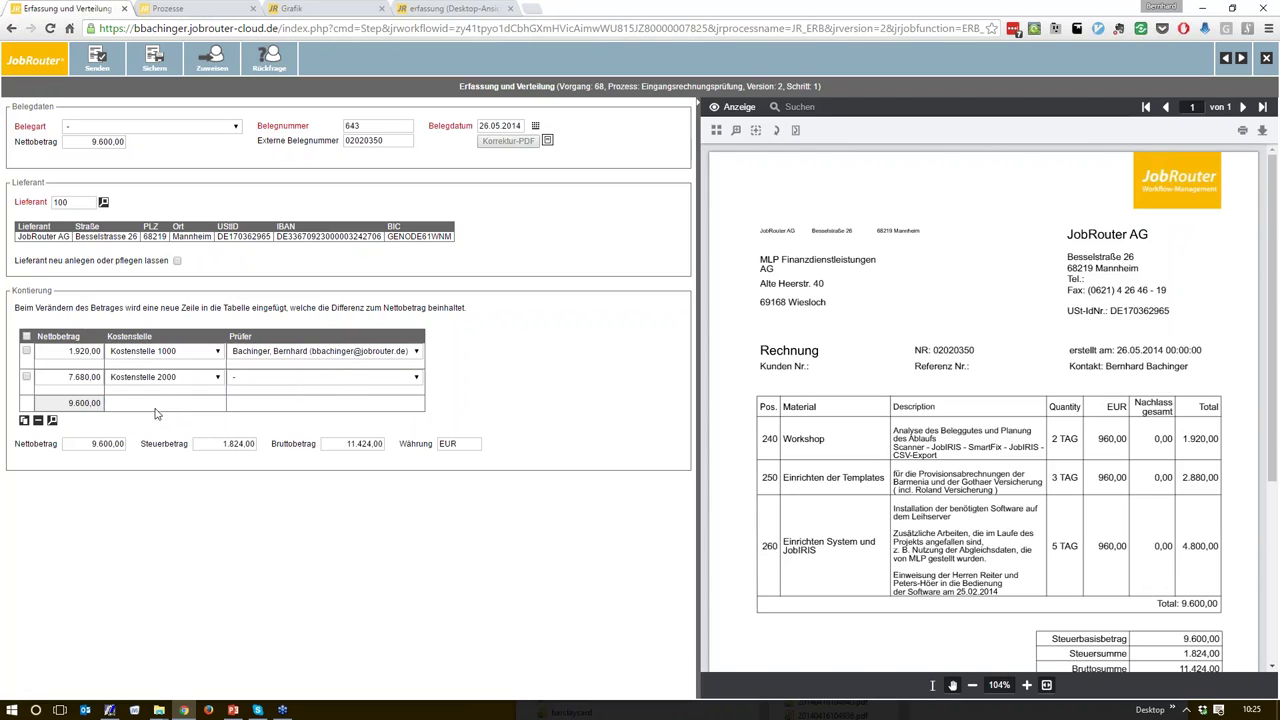
click(330, 383)
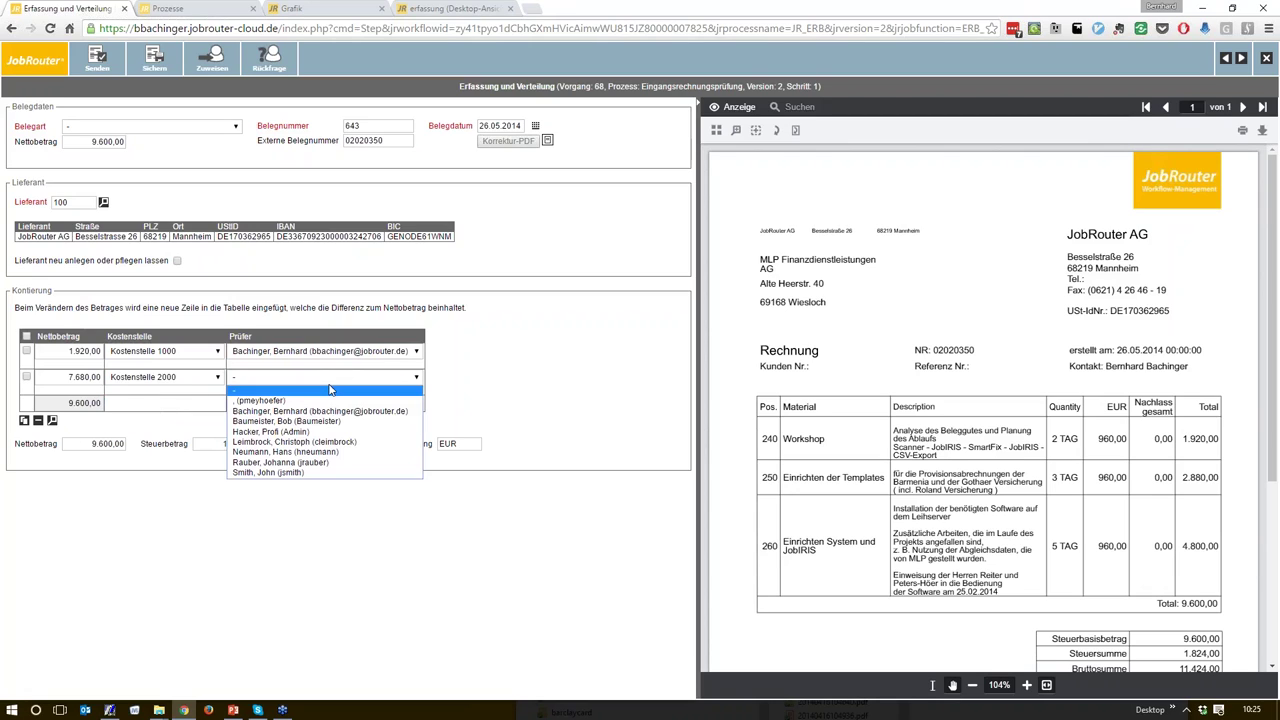
click(285, 431)
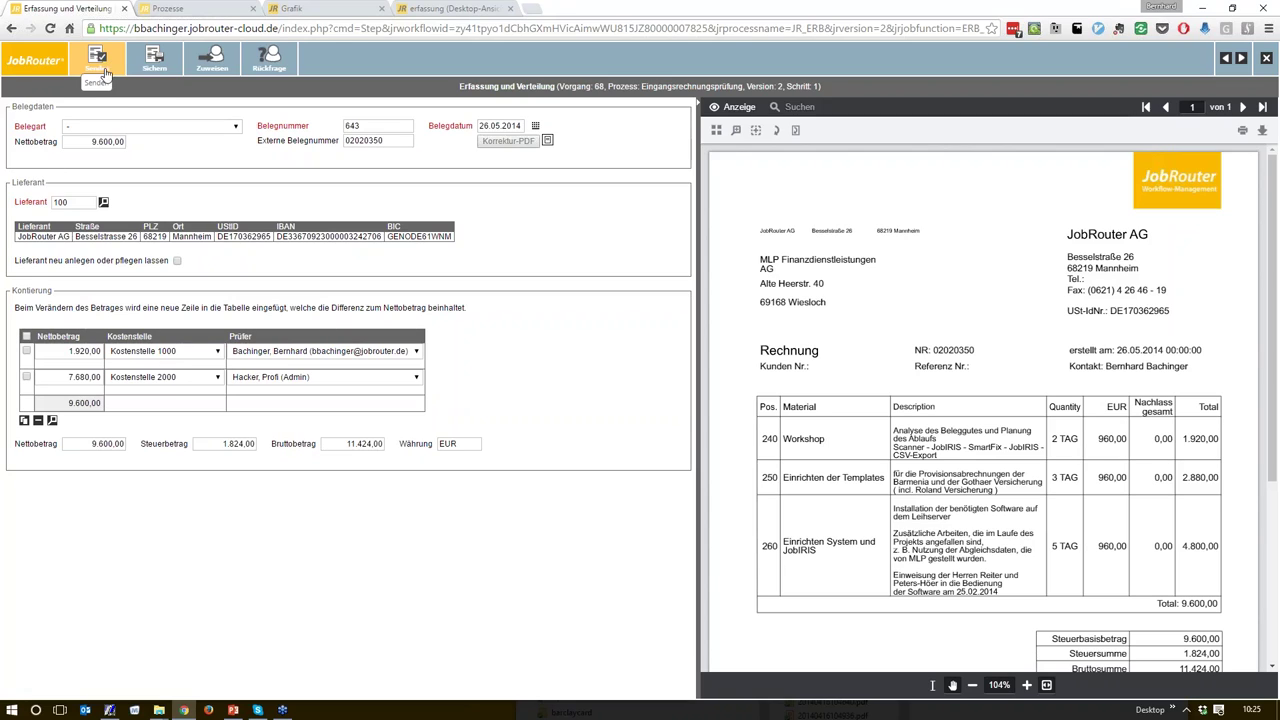
Set the Belegart to Rechnung and send the invoice step, refreshing the "1. Verteilung" inbox
click(116, 128)
click(114, 147)
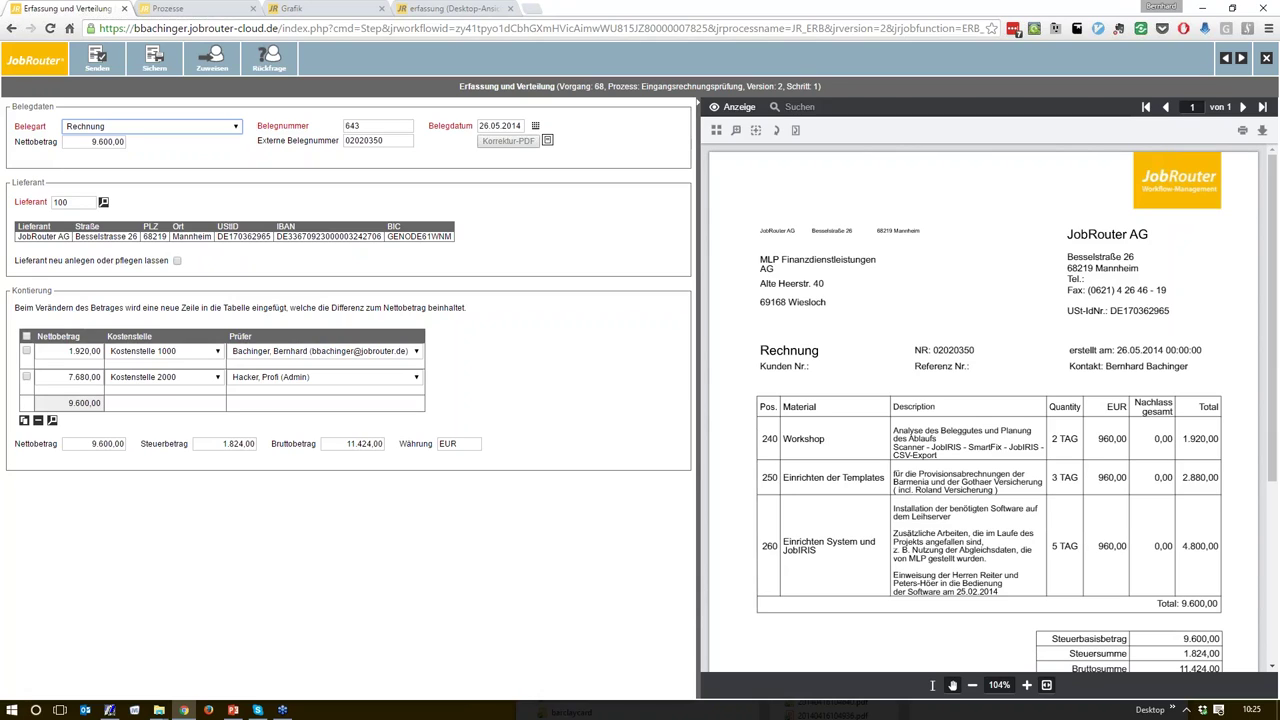
click(103, 66)
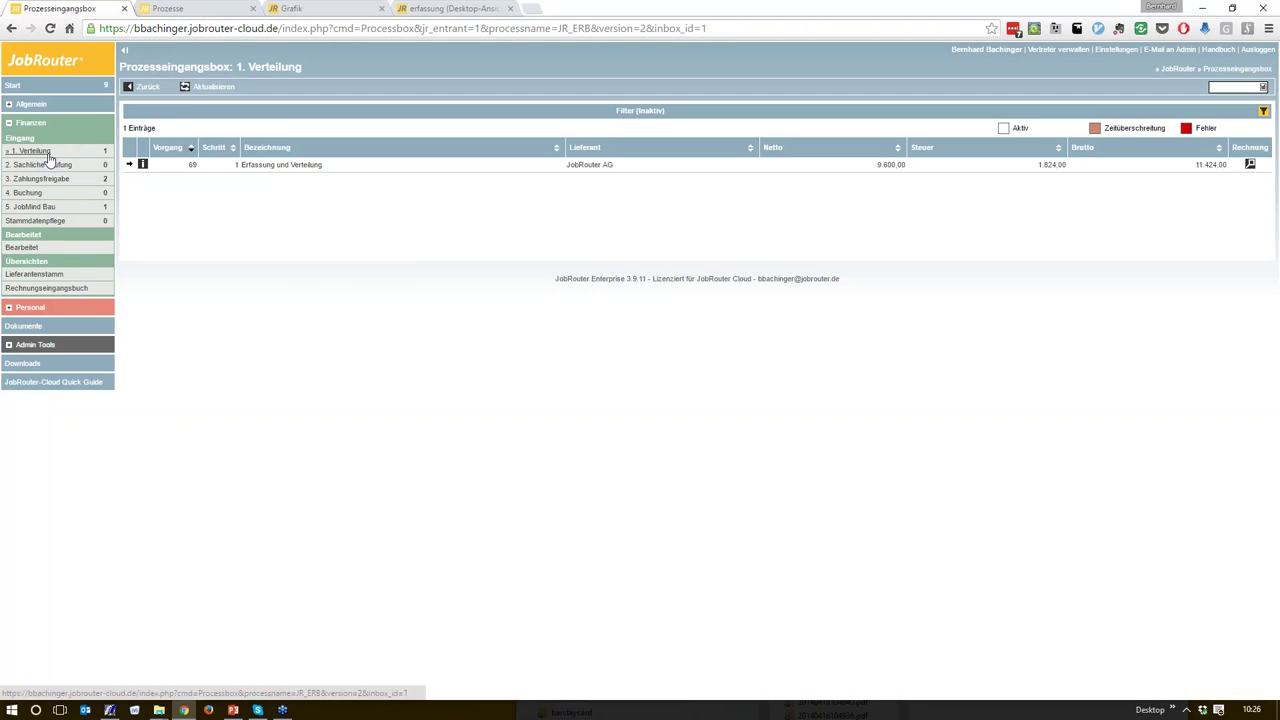
click(51, 29)
click(50, 28)
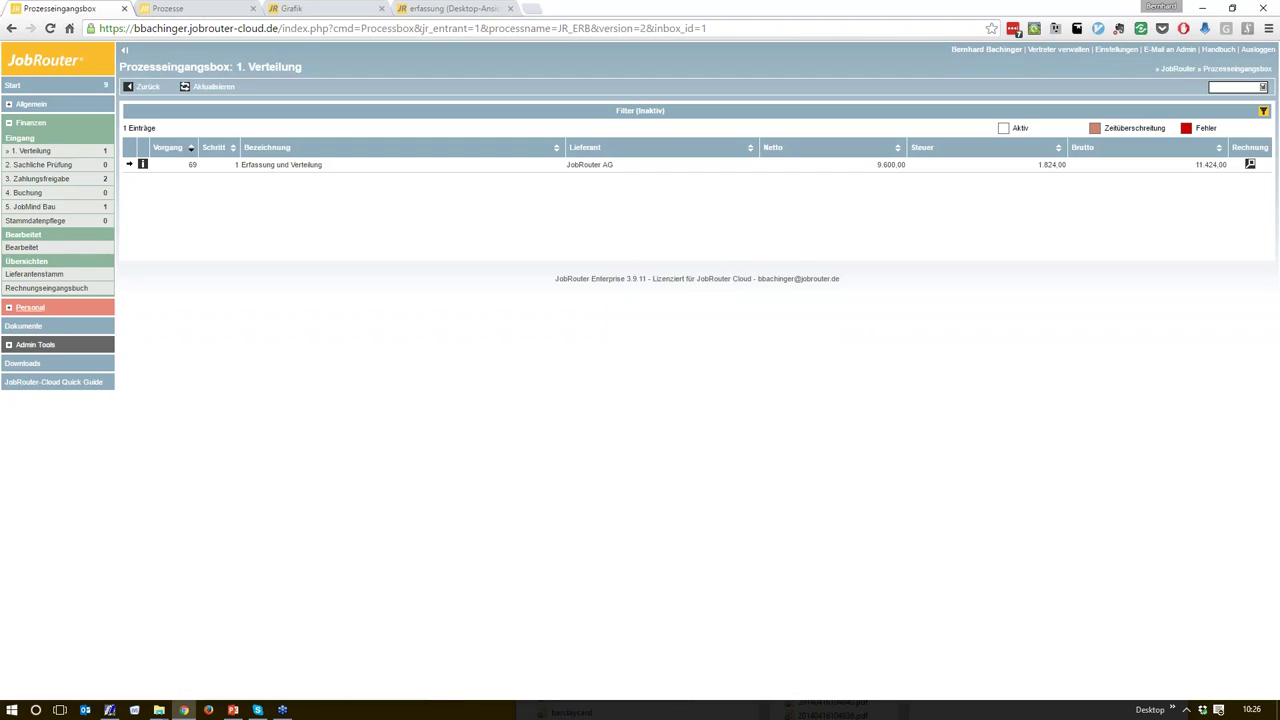
Open the Schrittübersicht in the Admin Tools monitoring area and refresh it to check the invoice's workflow steps
click(12, 346)
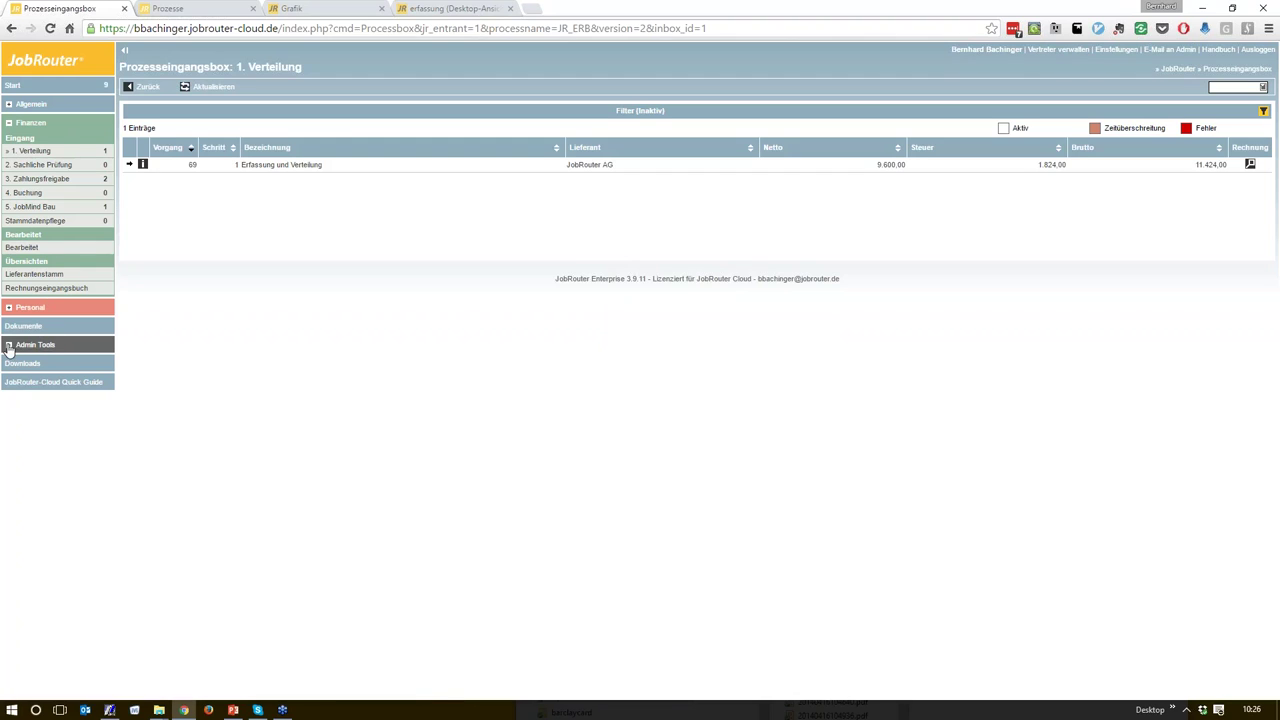
click(55, 28)
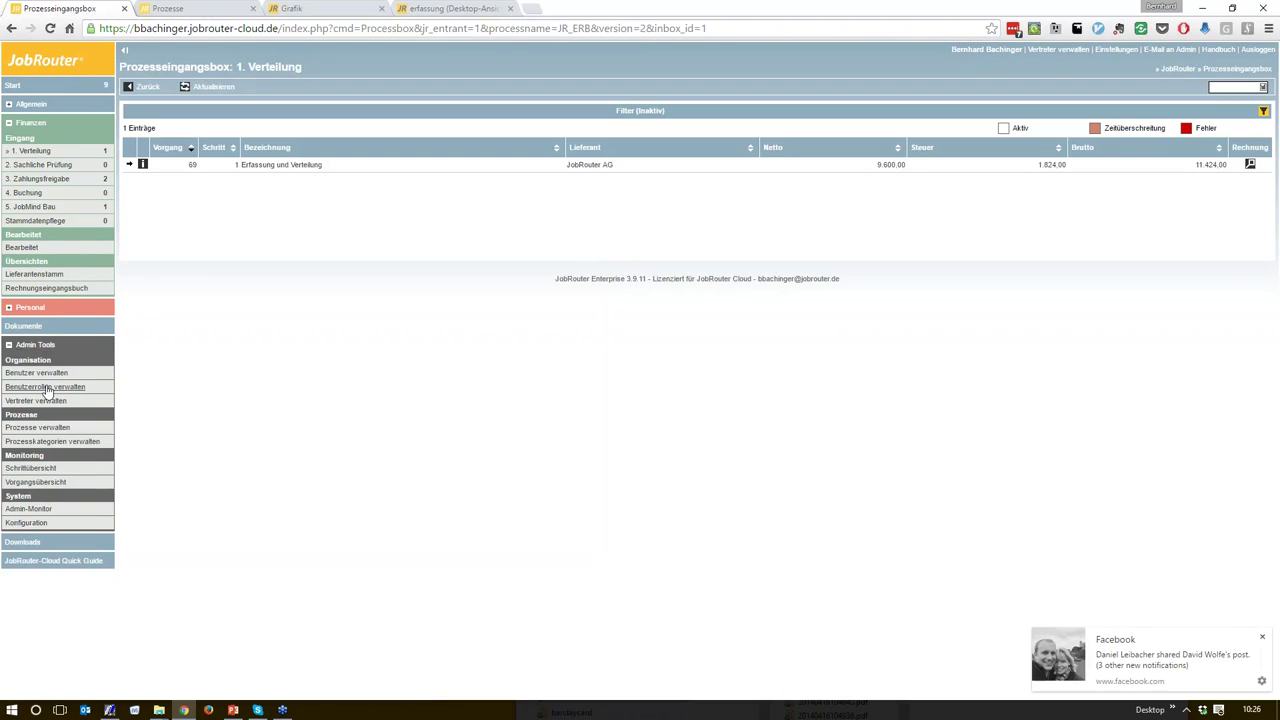
click(40, 470)
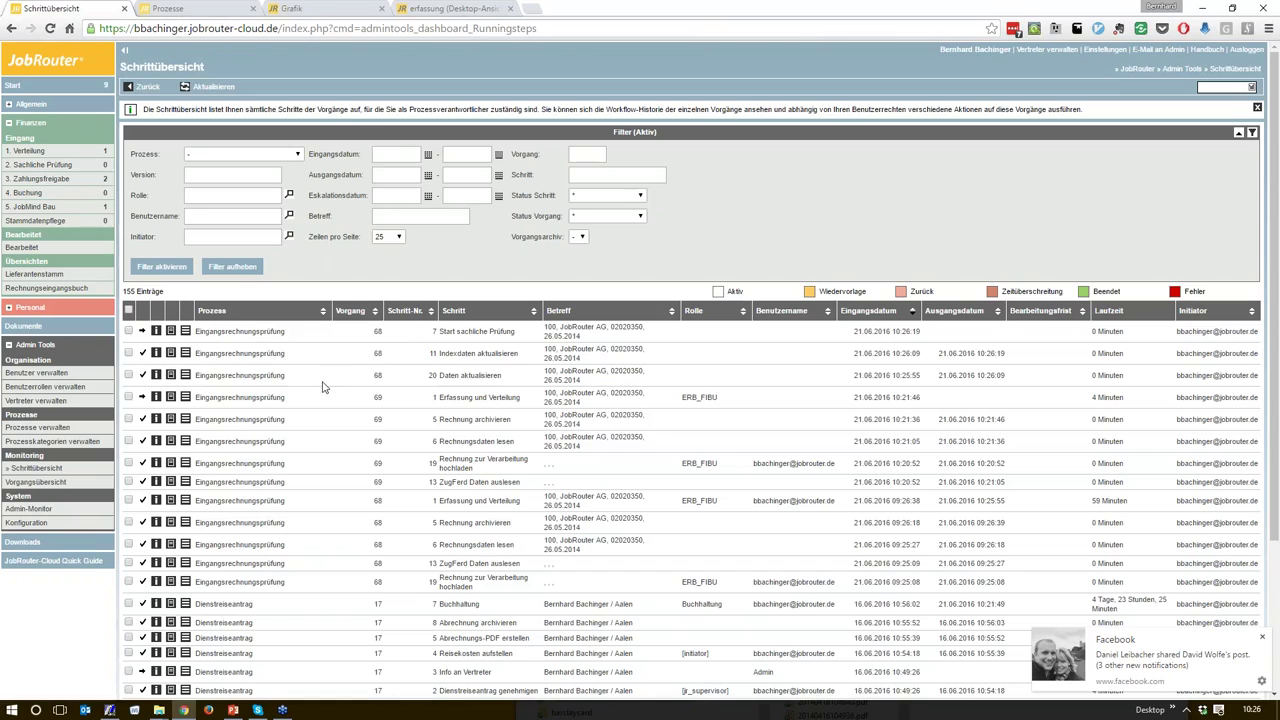
click(213, 87)
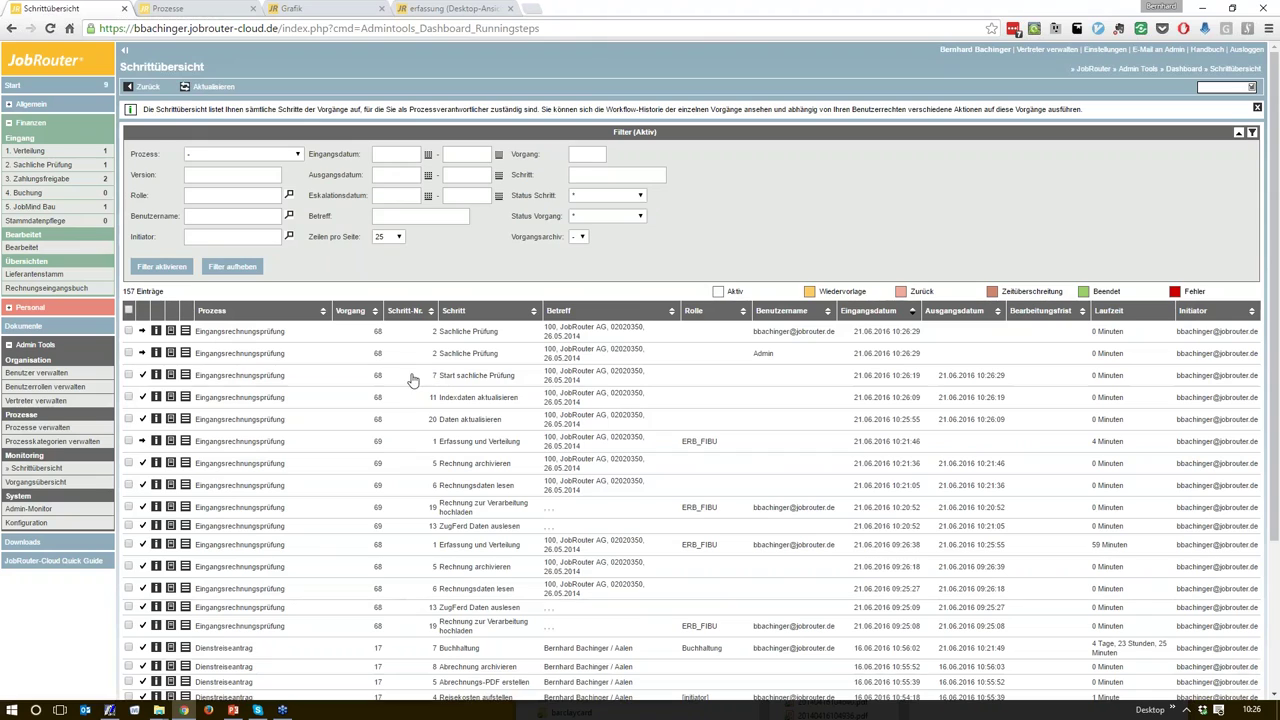
Open the JobRouter AG invoice, Vorgang 68, from the "2. Sachliche Prüfung" inbox
click(40, 156)
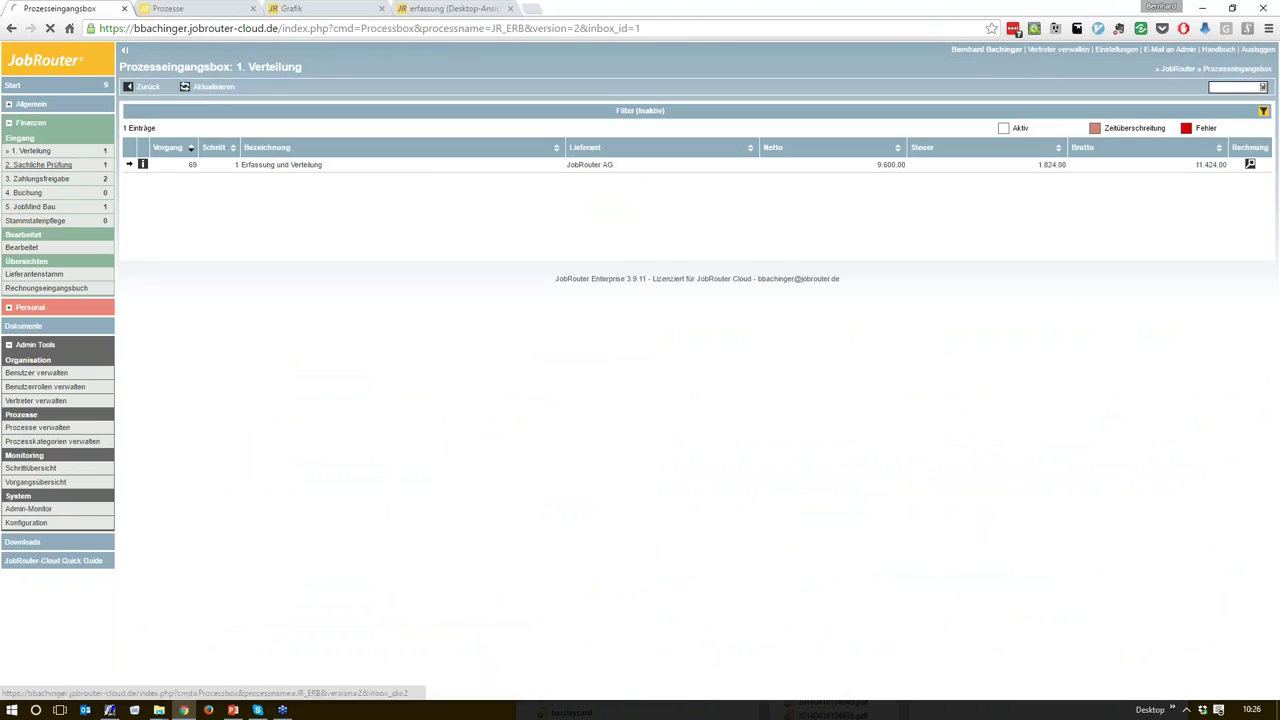
click(40, 165)
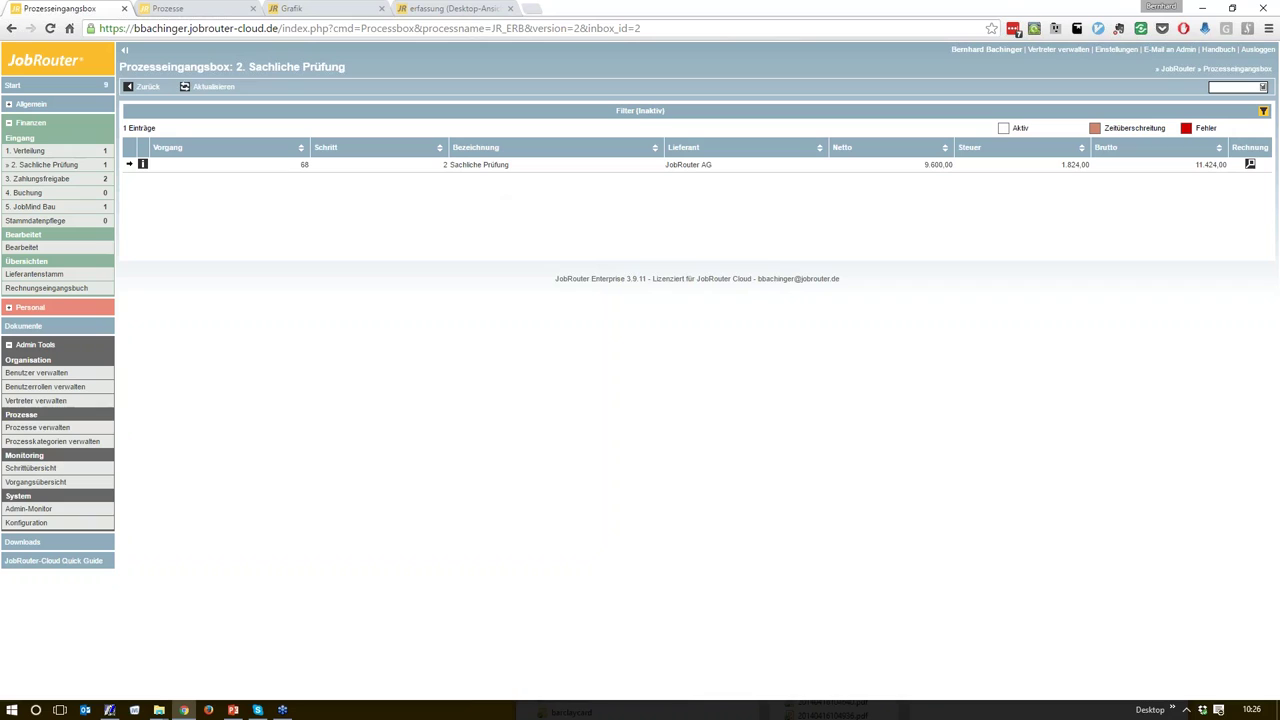
click(481, 166)
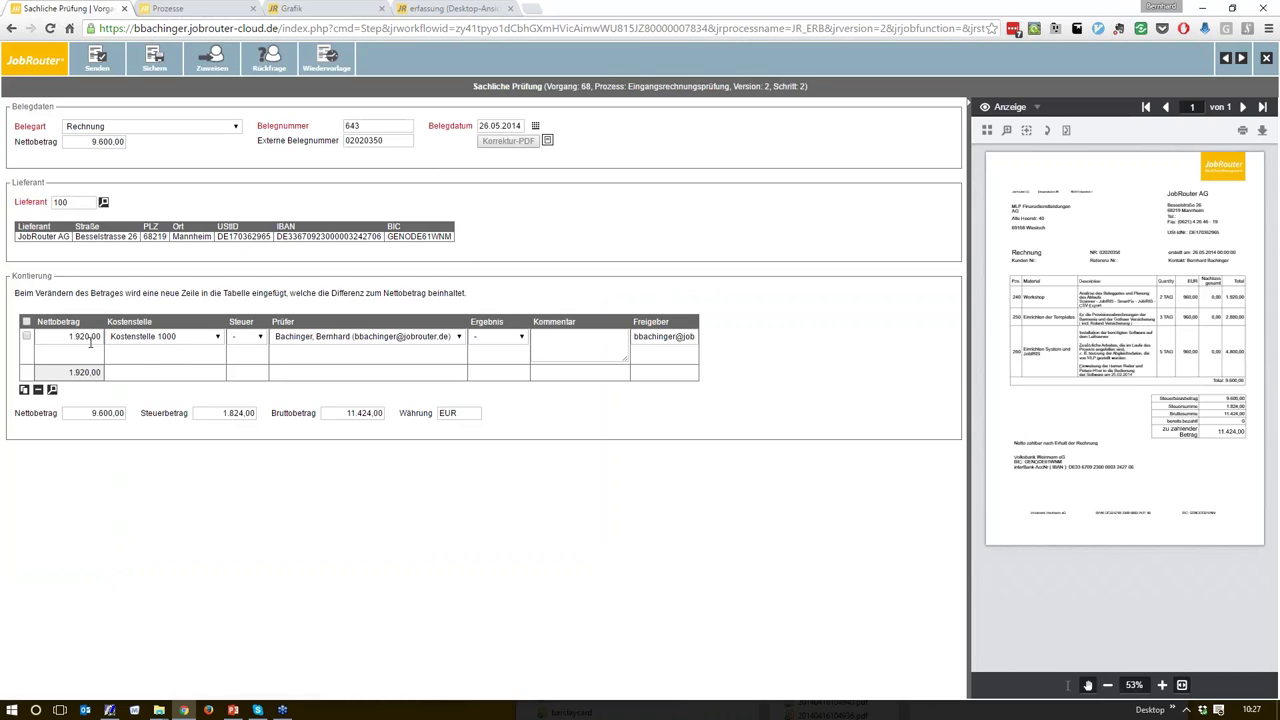
In the Kontierung row for Kostenstelle 1000, set the Steuer to V19 and the Ergebnis to OK
click(260, 342)
click(242, 381)
click(485, 338)
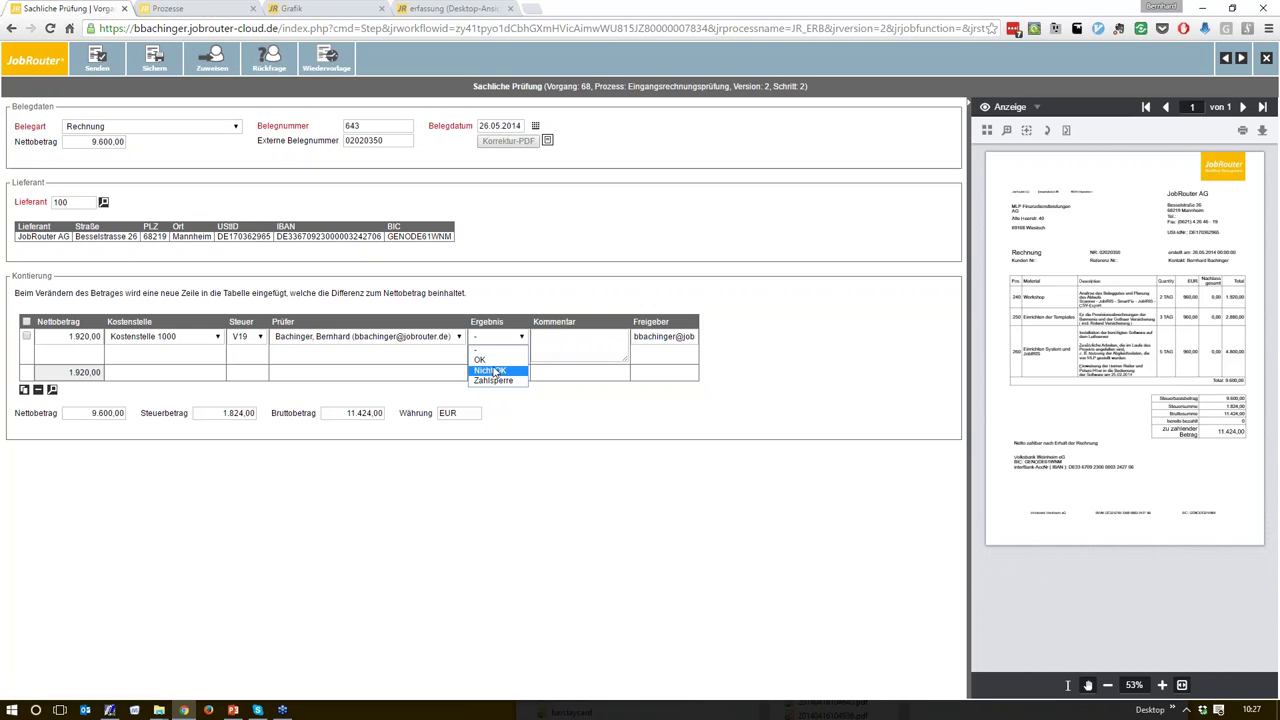
click(498, 361)
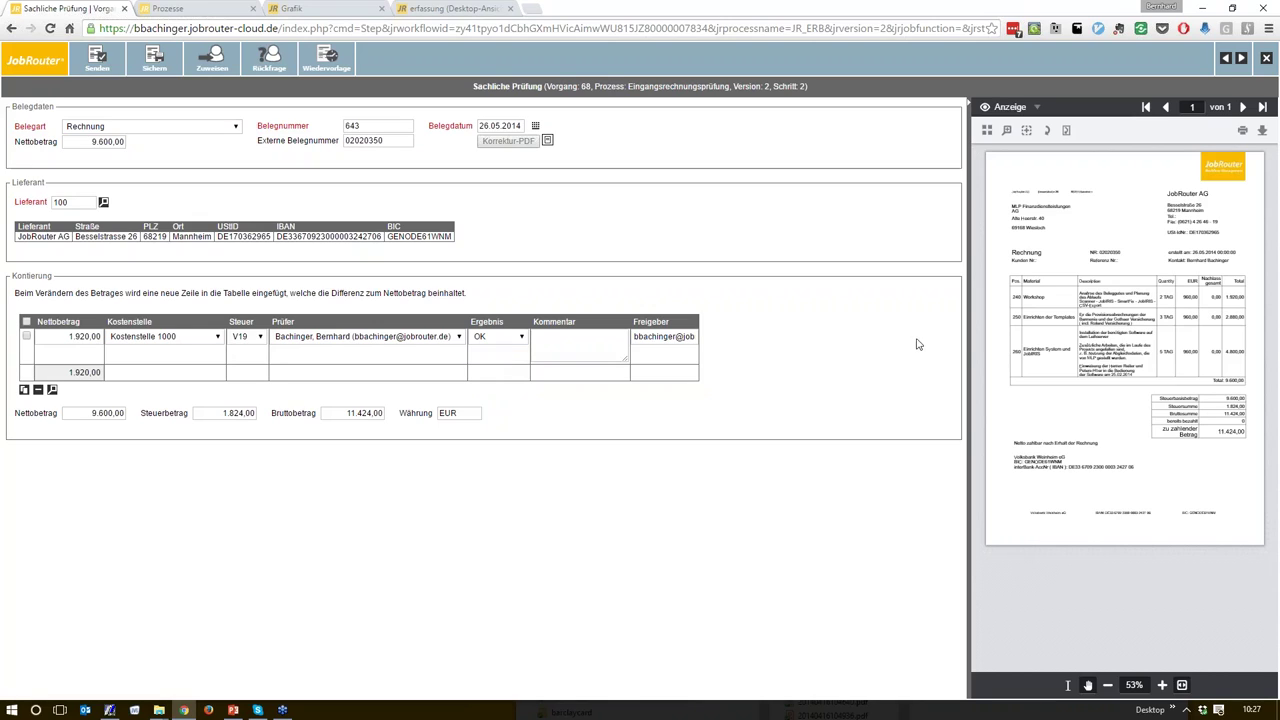
Widen the invoice preview to examine its line items, and send the Sachliche Prüfung step
drag(968, 336, 798, 348)
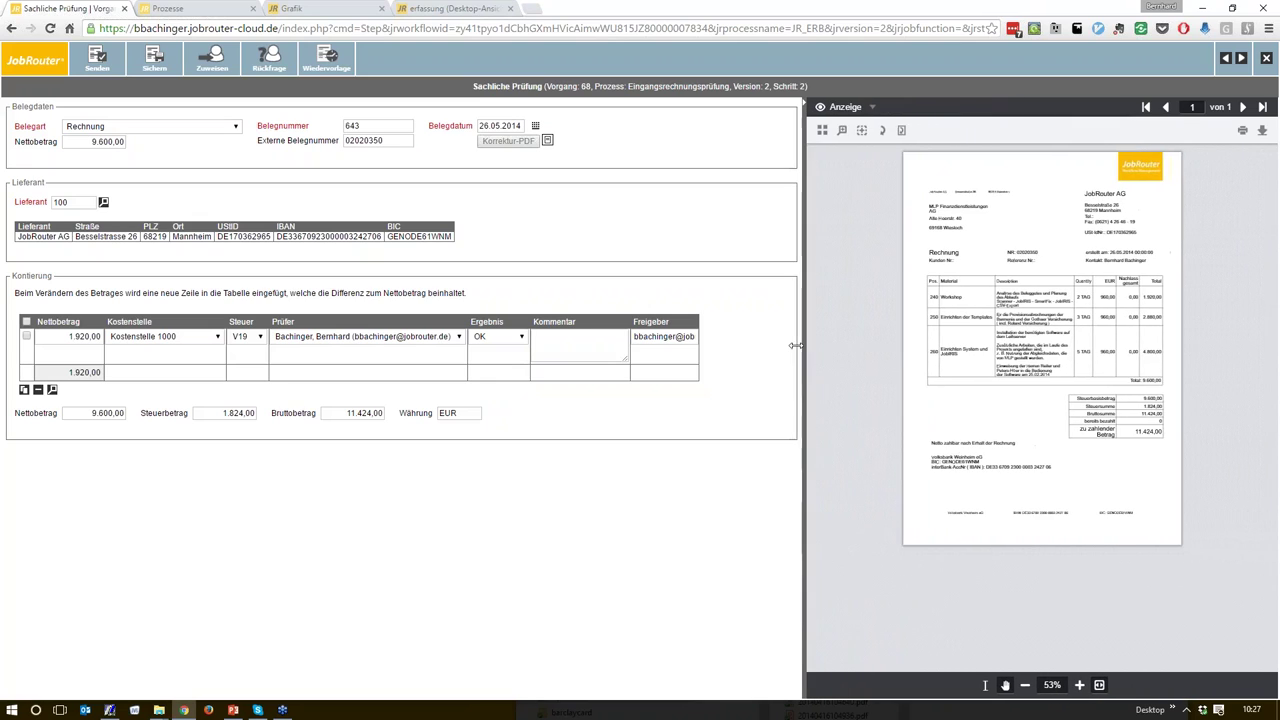
scroll(1170, 342, up, 3)
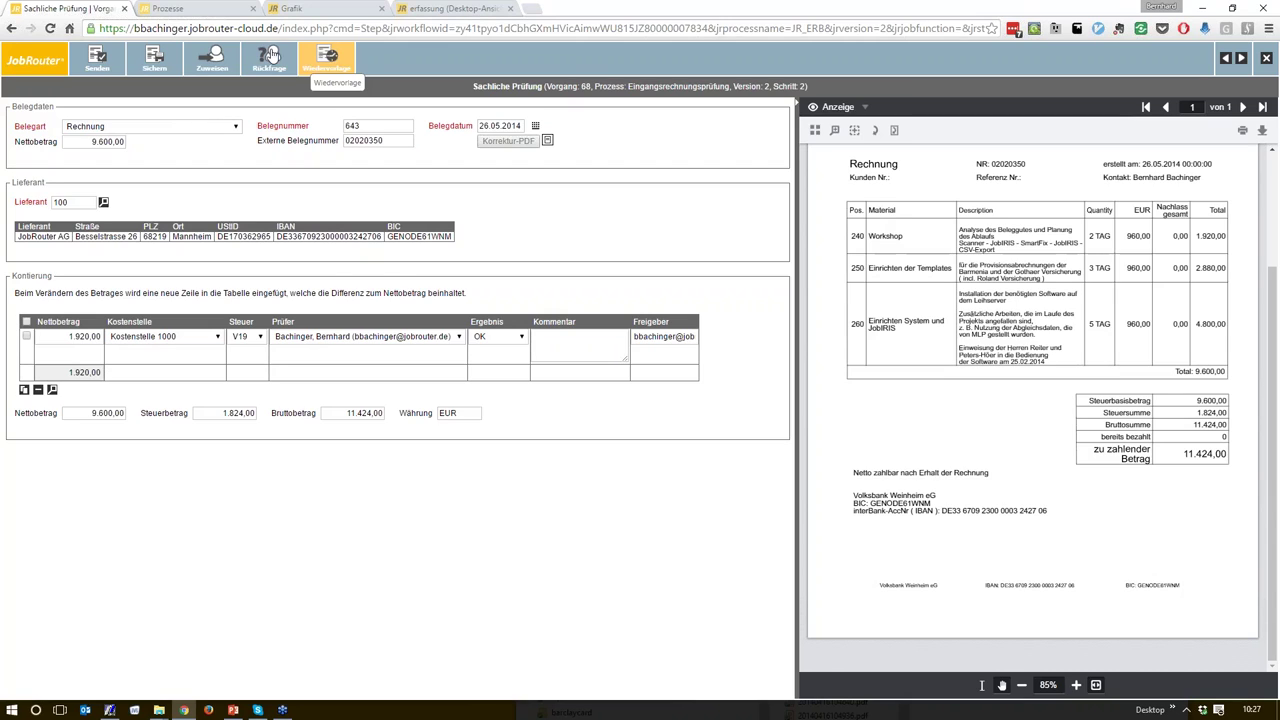
click(100, 58)
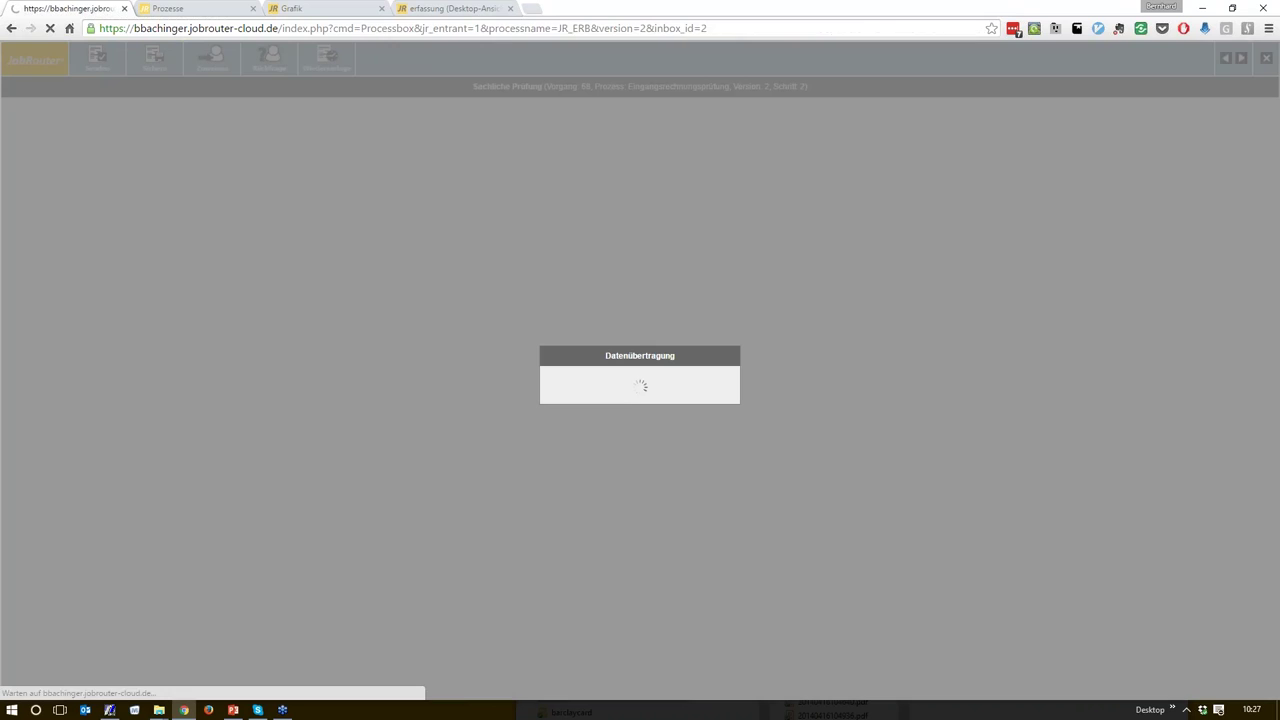